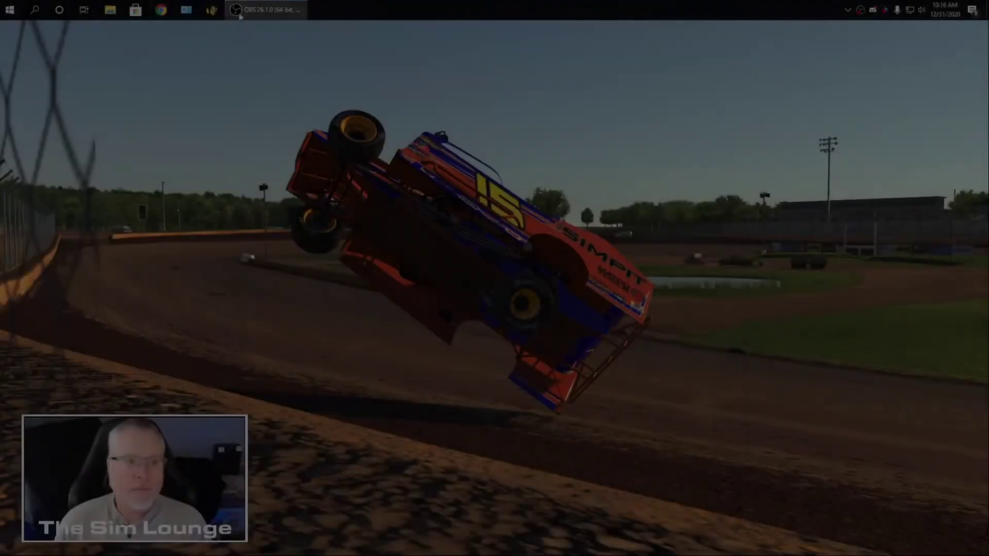
Keep the HyperX Headset Earphone as the Windows sound output device and close Settings.
right_click(238, 155)
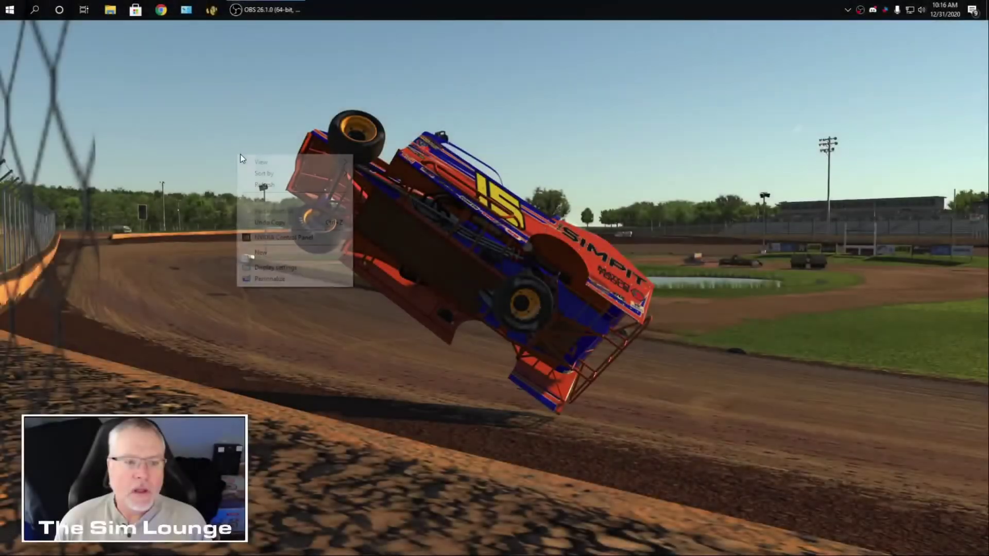
left_click(283, 267)
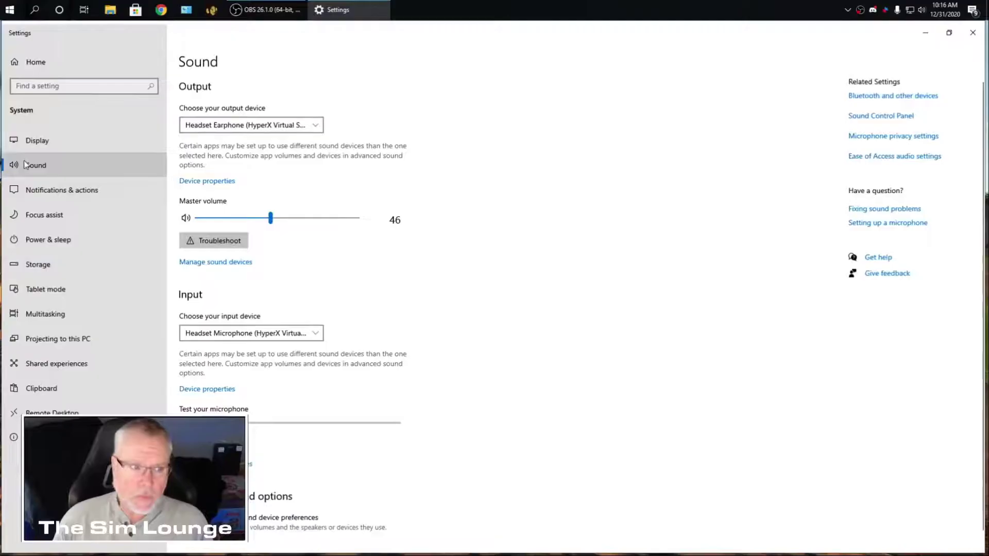
left_click(314, 127)
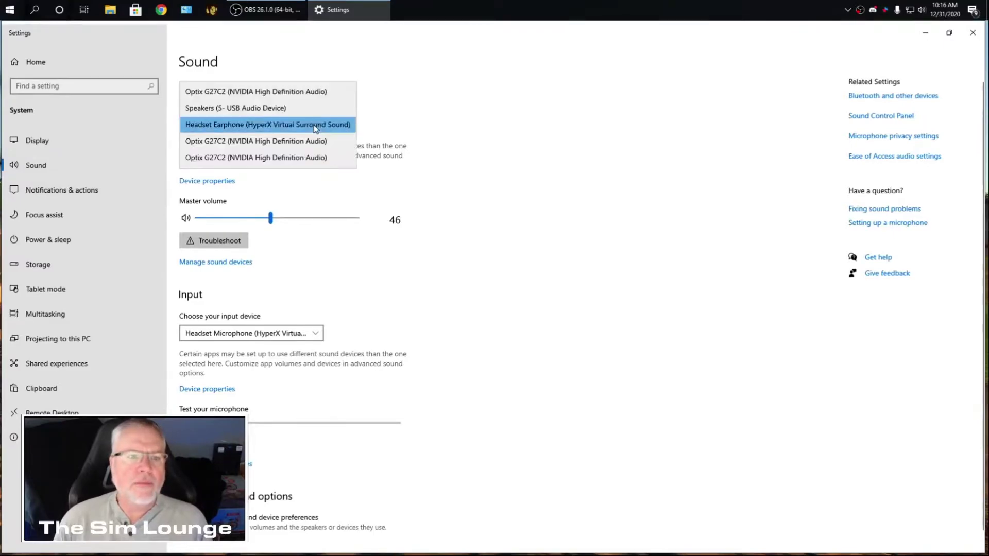
left_click(316, 129)
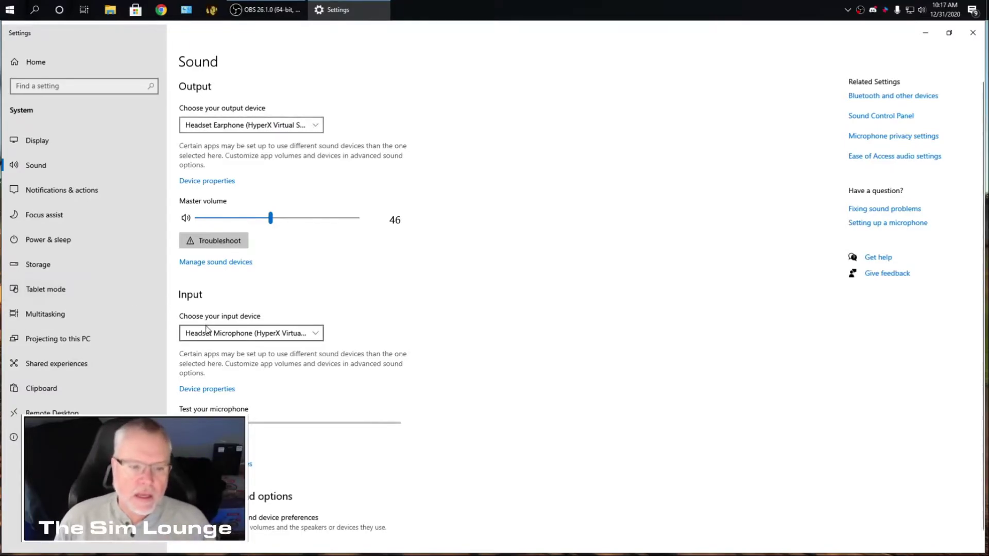
left_click(973, 33)
Open the Sound dialog from Control Panel's Hardware and Sound and move it fully into view.
left_click(185, 11)
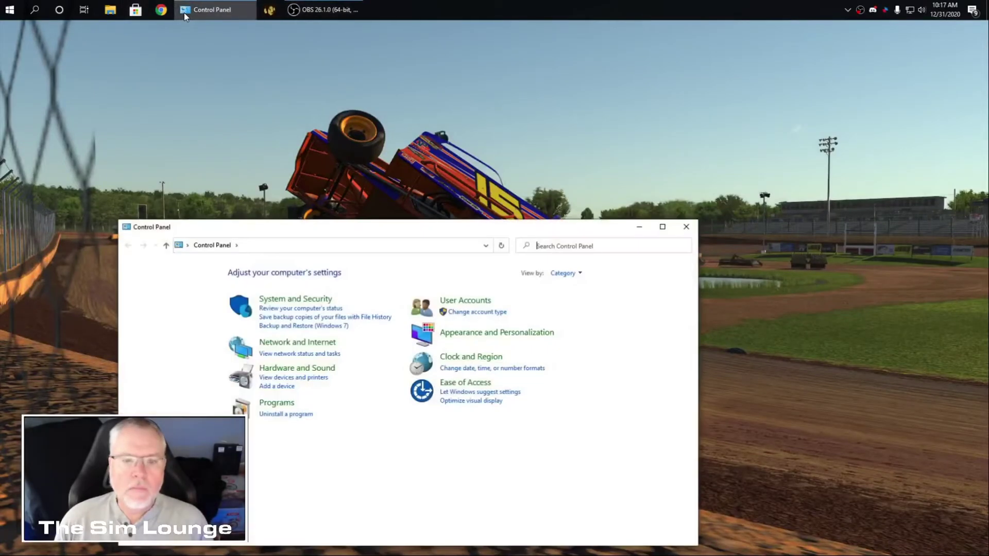
left_click(269, 369)
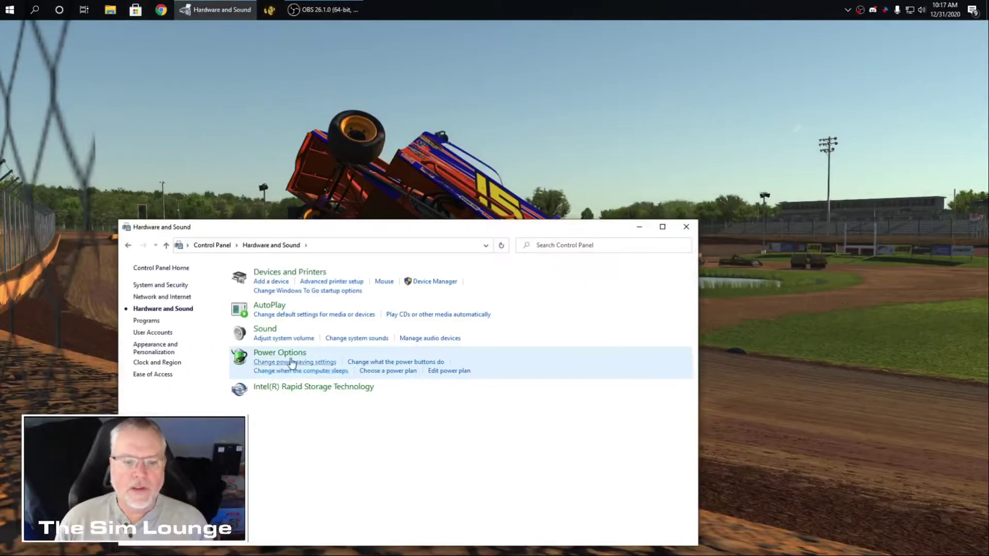
left_click(351, 205)
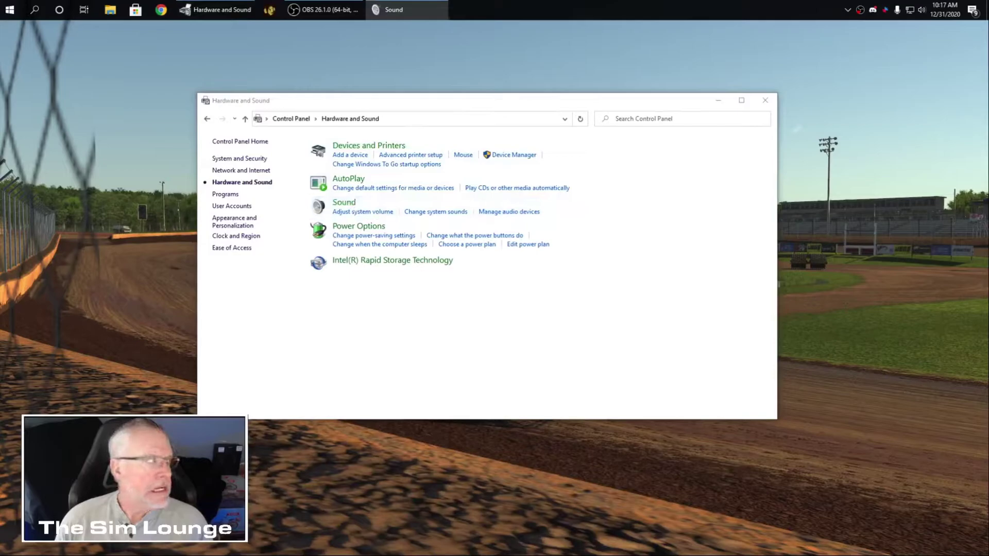
left_click_drag(20, 57, 641, 132)
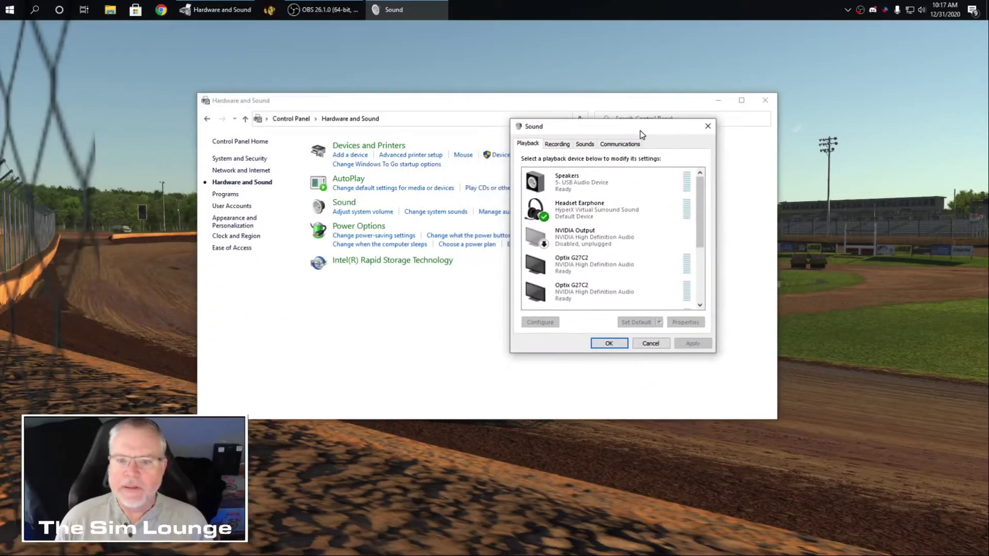
Inspect the USB Speakers device options without changes and bring the Sound dialog back to front.
right_click(566, 185)
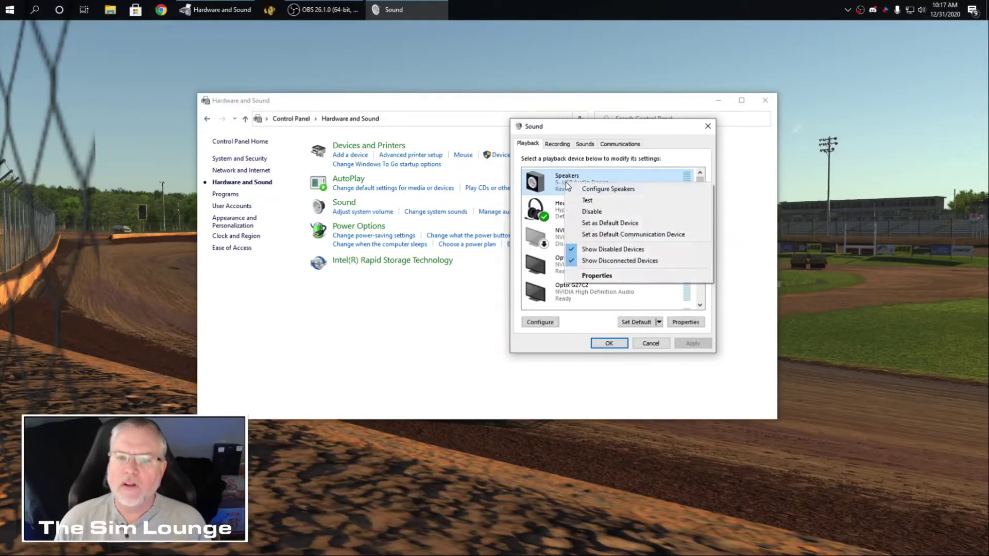
left_click(601, 212)
left_click(740, 177)
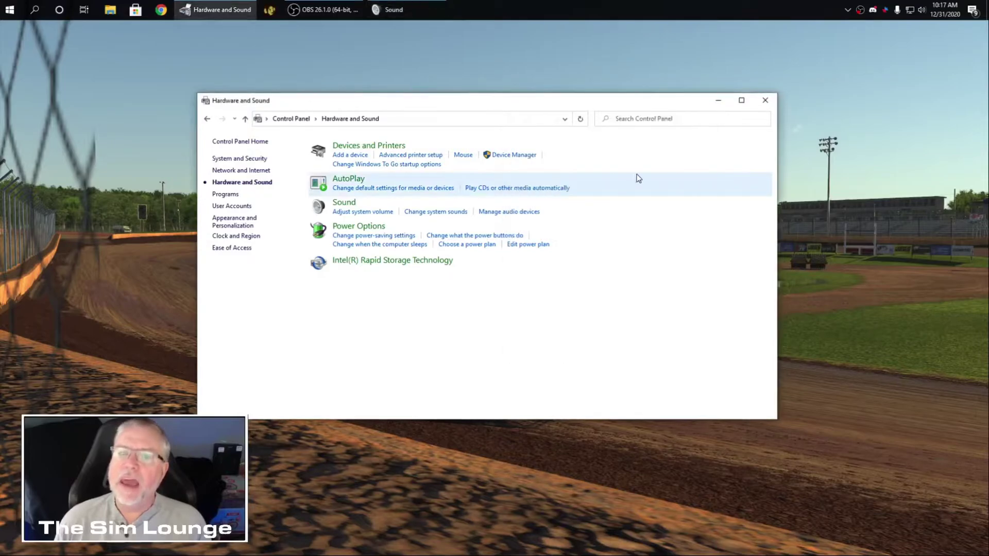
left_click(344, 203)
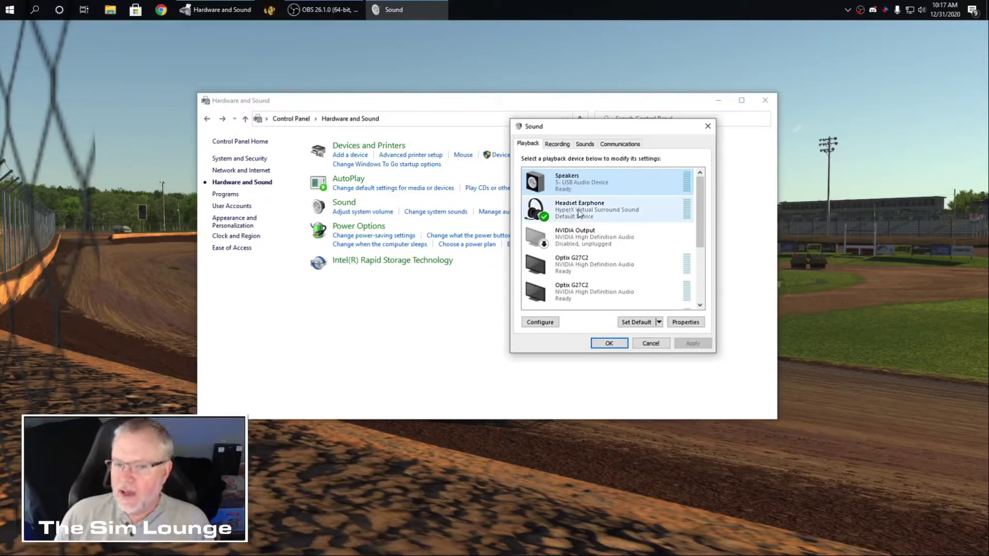
Review the Headset Earphone options unchanged and scroll through the Control Panel window.
right_click(579, 213)
left_click(789, 206)
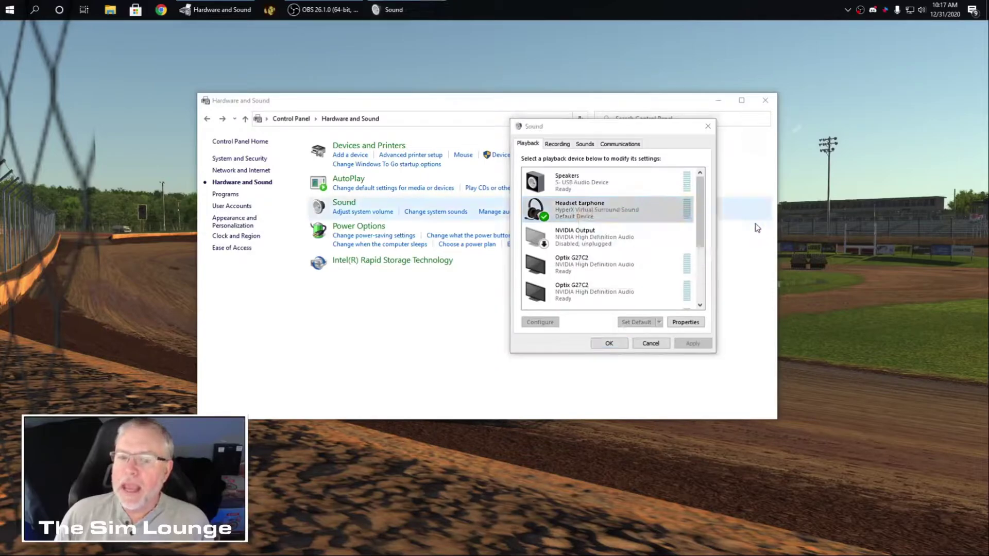
left_click(580, 220)
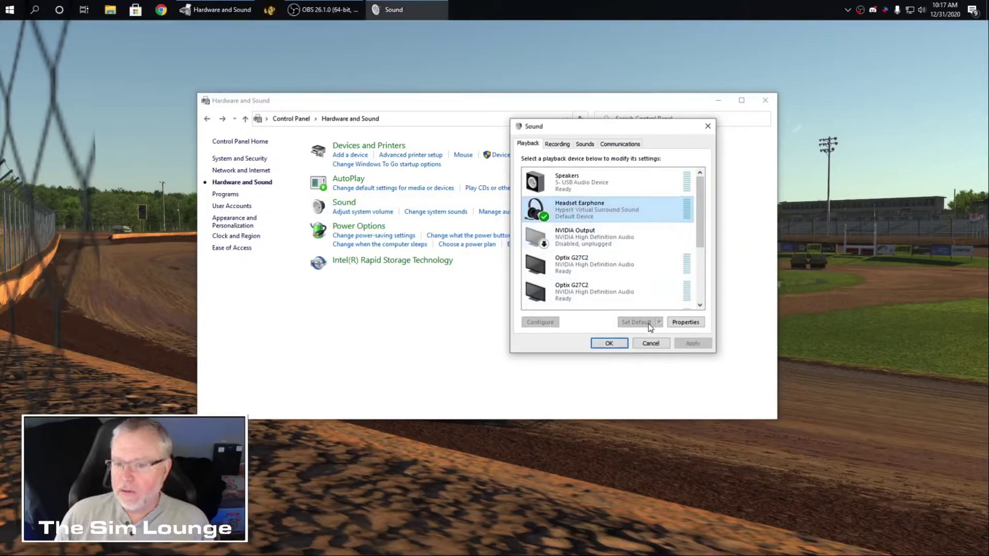
left_click(734, 285)
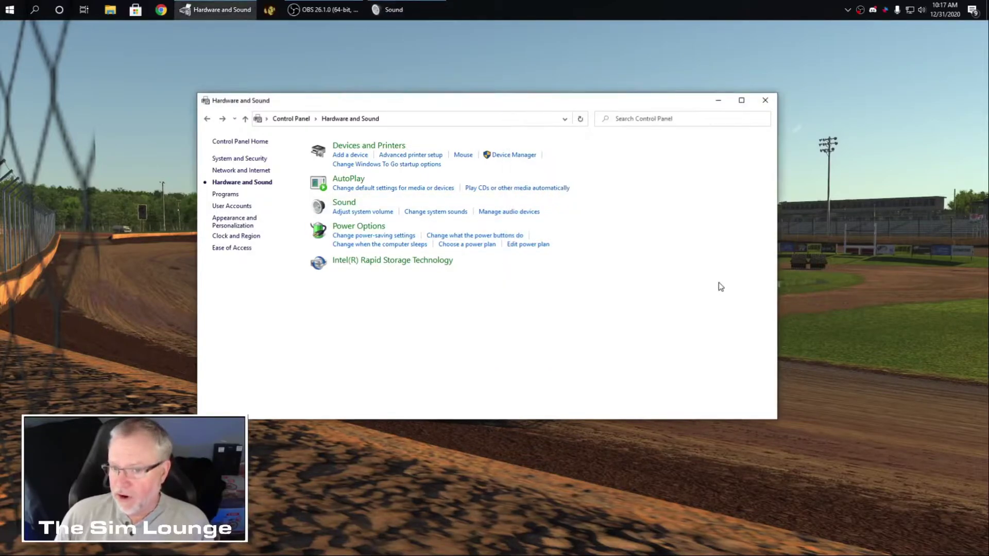
scroll(603, 295, "down", 2)
scroll(586, 206, "down", 1)
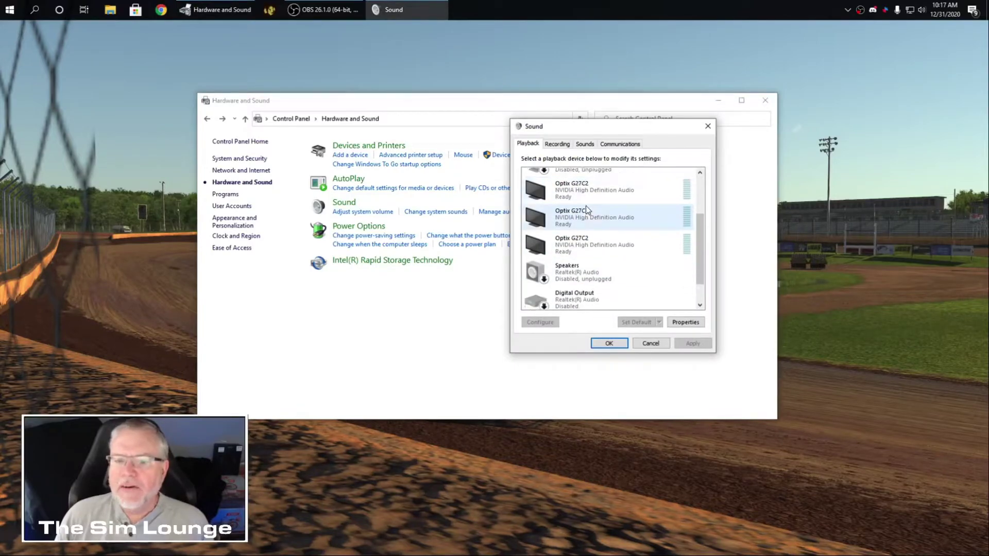
scroll(585, 288, "down", 1)
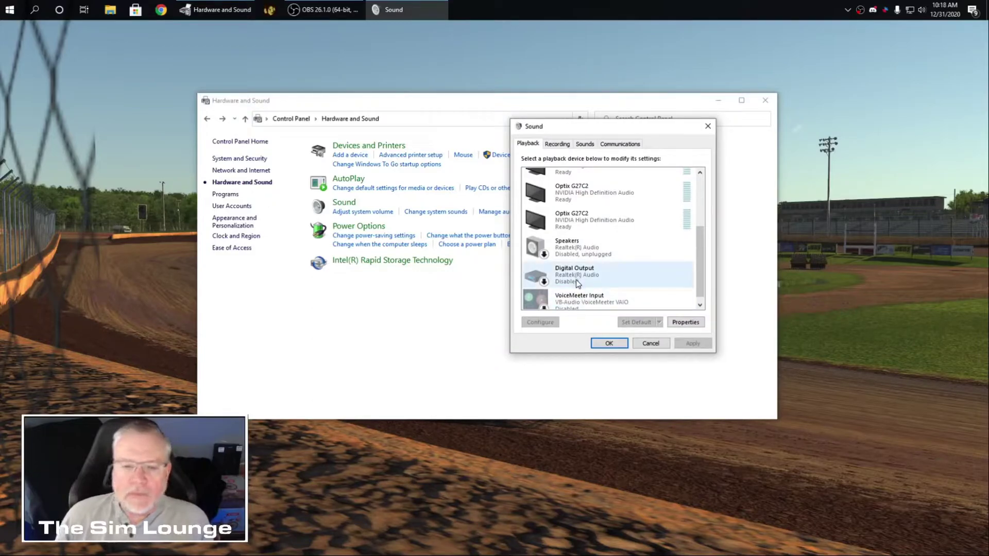
scroll(577, 282, "up", 1)
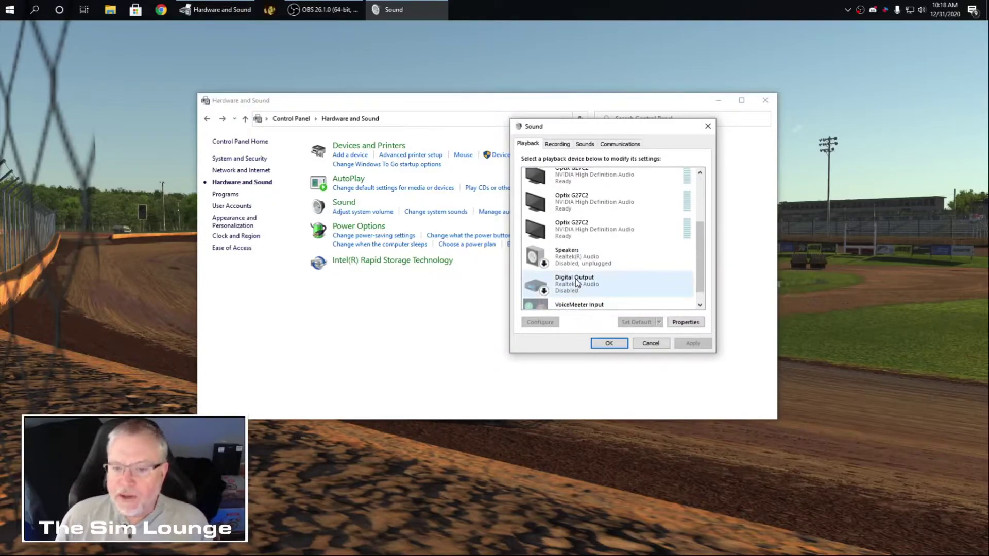
scroll(579, 260, "up", 3)
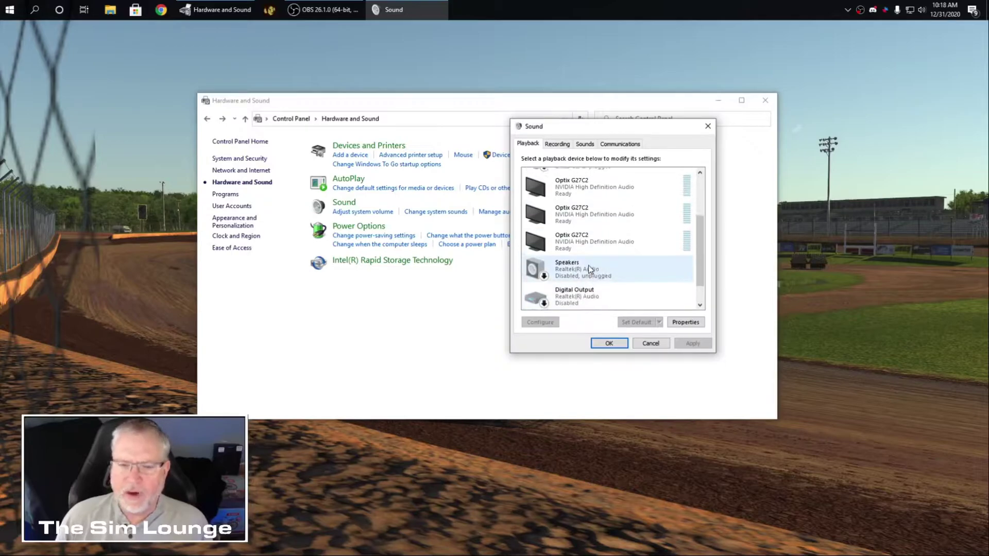
scroll(583, 261, "up", 3)
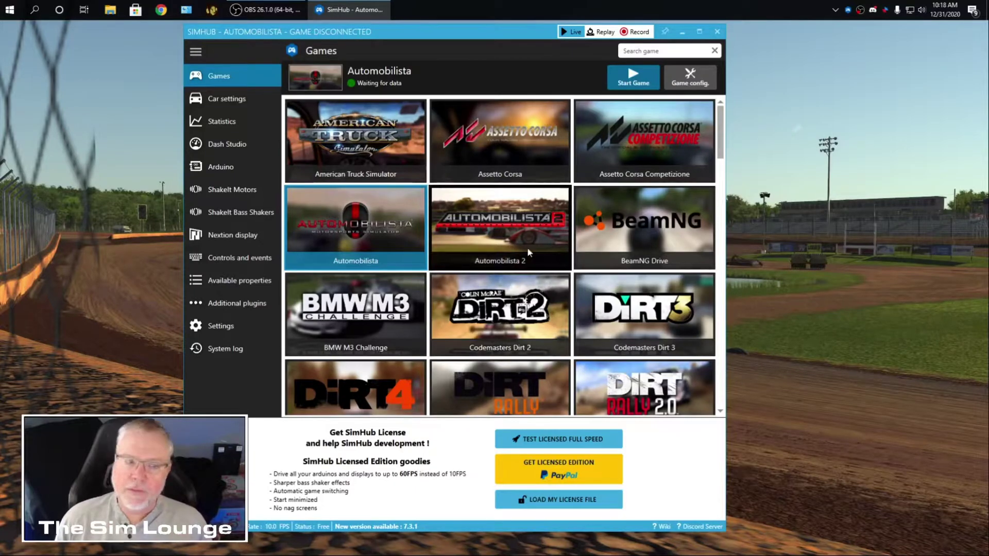
Open ShakeIt Bass Shakers and view its Sound Output tab showing the USB speakers enabled.
left_click(222, 217)
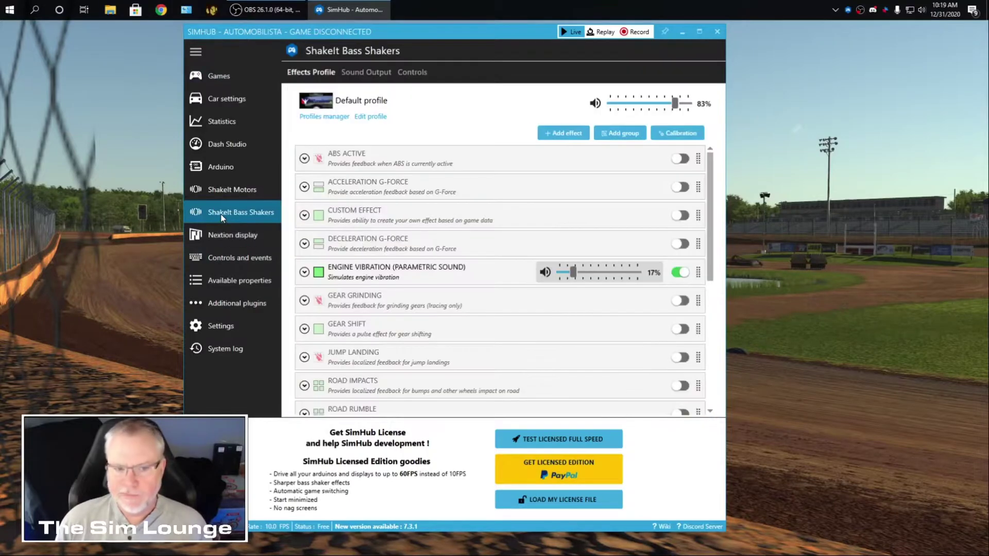
scroll(512, 337, "down", 3)
scroll(508, 336, "up", 3)
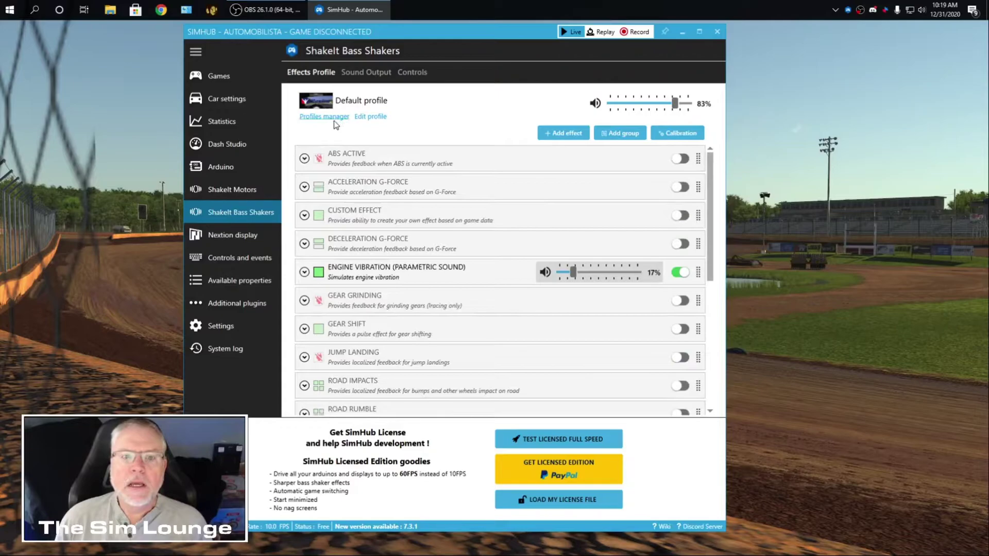
left_click(351, 74)
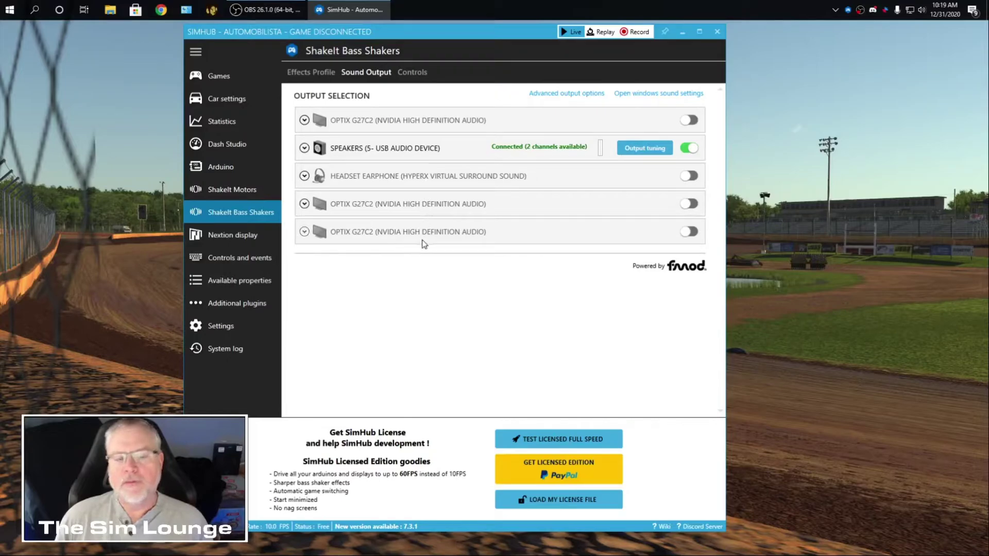
Try the Corners, Left/Right, Front/Rear and Front Left/Right layouts, settle on Mono, and collapse Speakers (USB Audio Device).
left_click(304, 148)
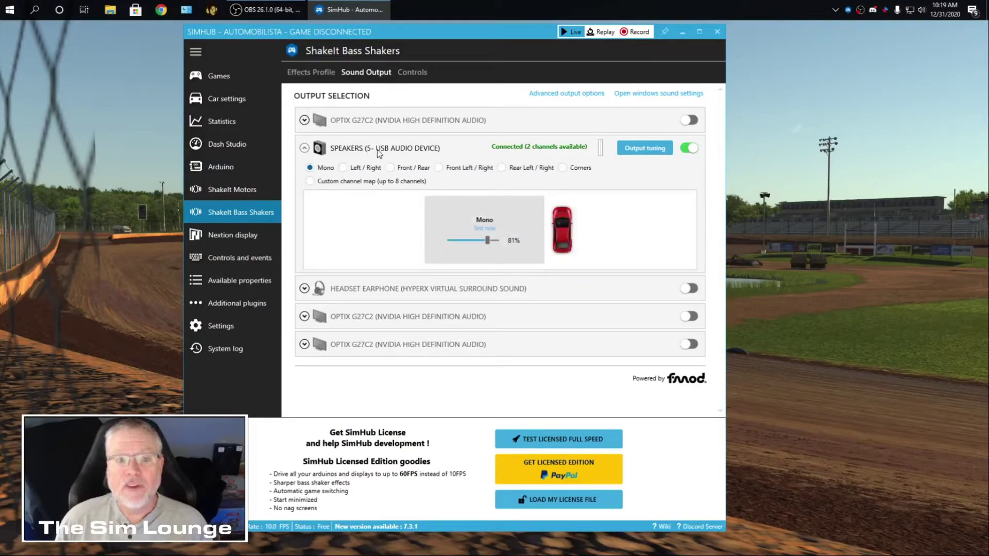
left_click(563, 168)
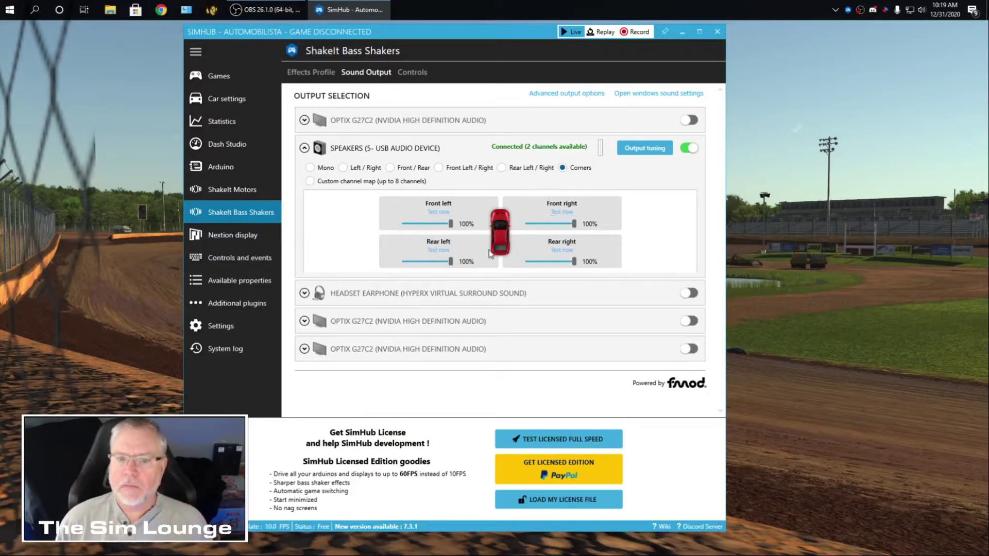
left_click(315, 169)
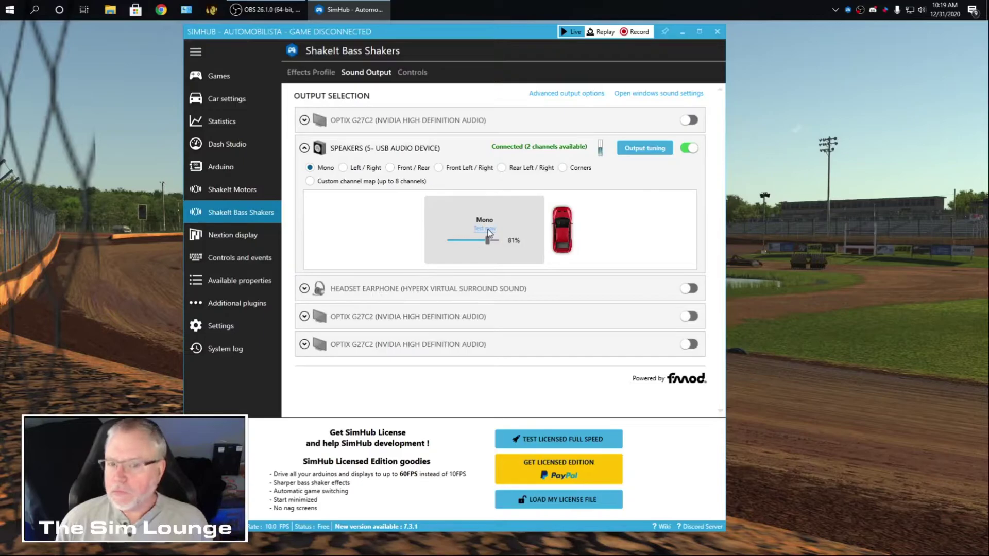
left_click(341, 168)
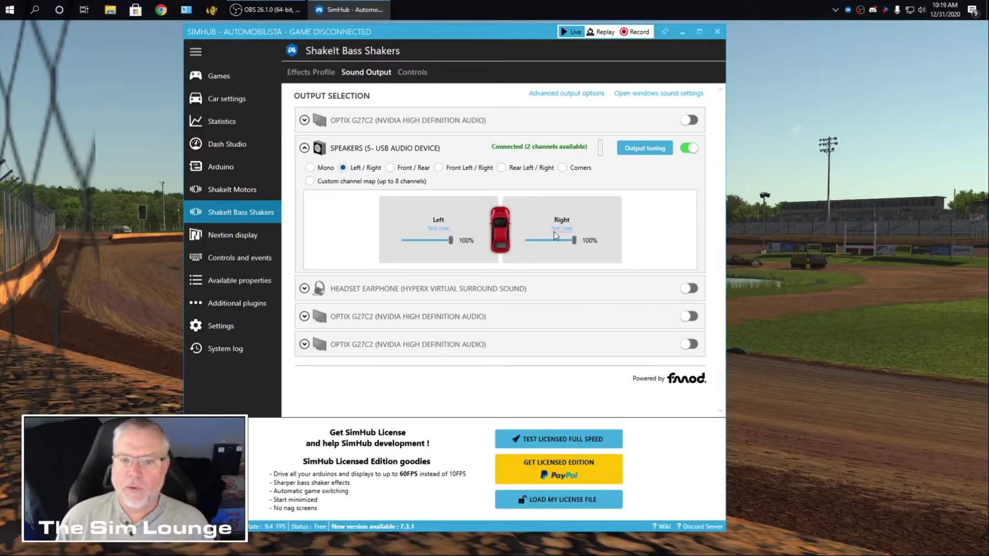
left_click(390, 168)
left_click(438, 167)
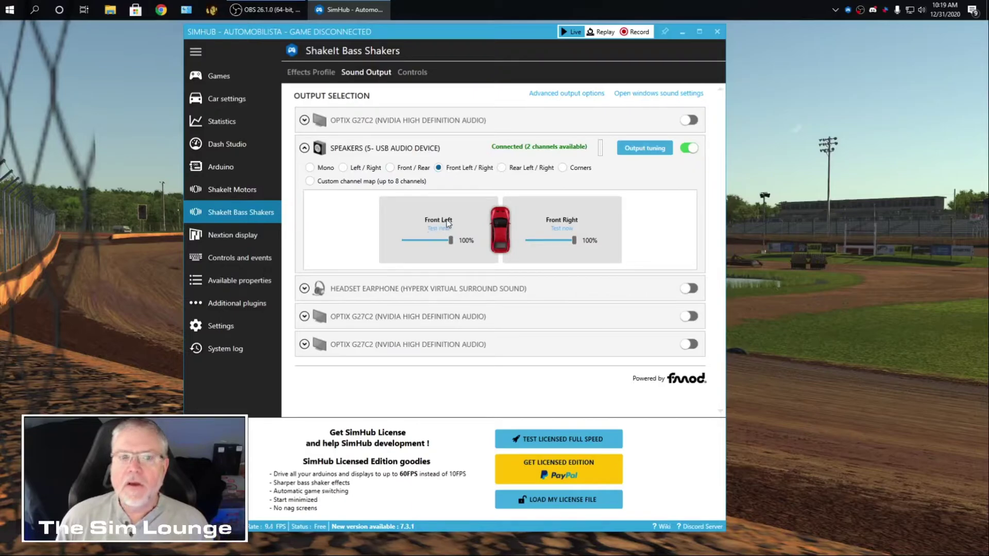
left_click(310, 168)
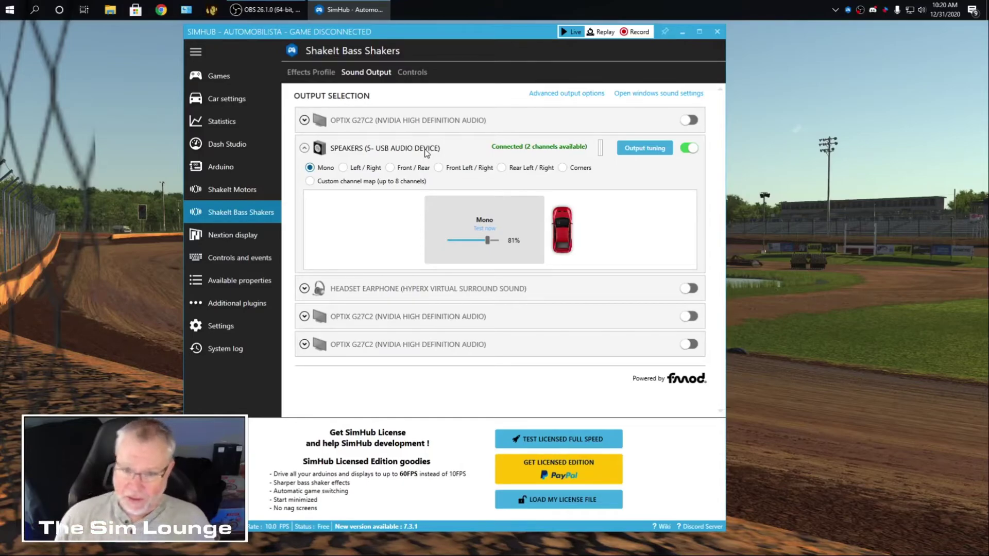
left_click(303, 148)
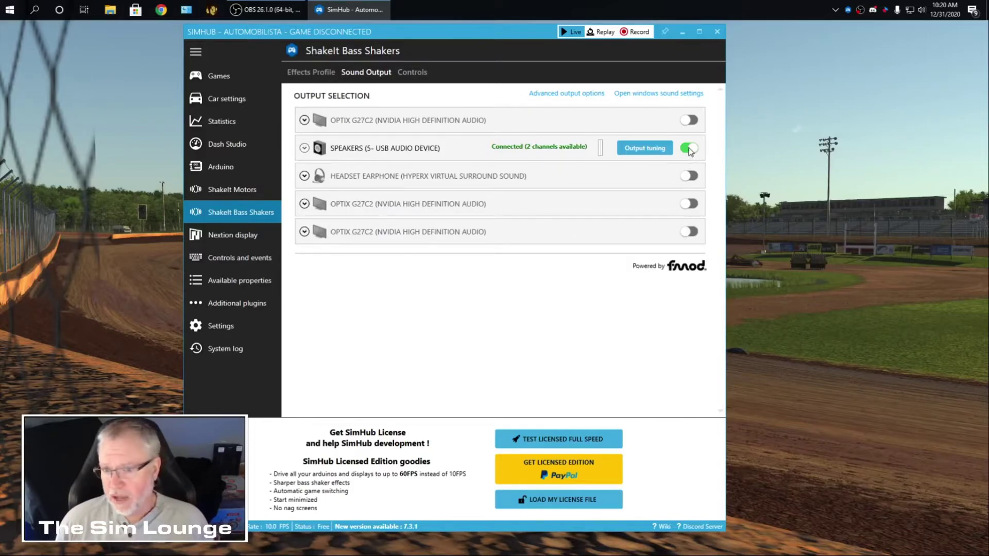
Load the iracing 2 effects profile from the Profiles manager.
left_click(309, 75)
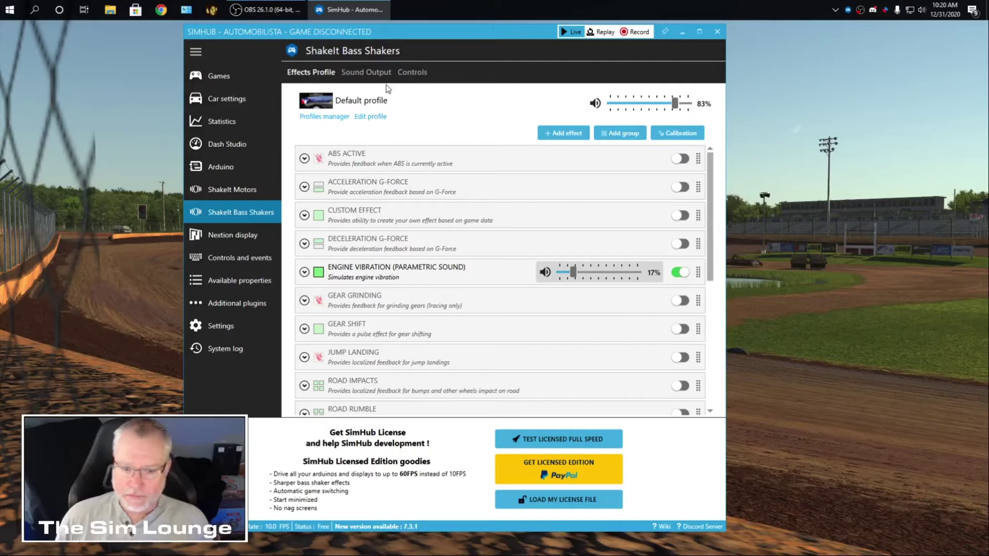
scroll(524, 219, "down", 4)
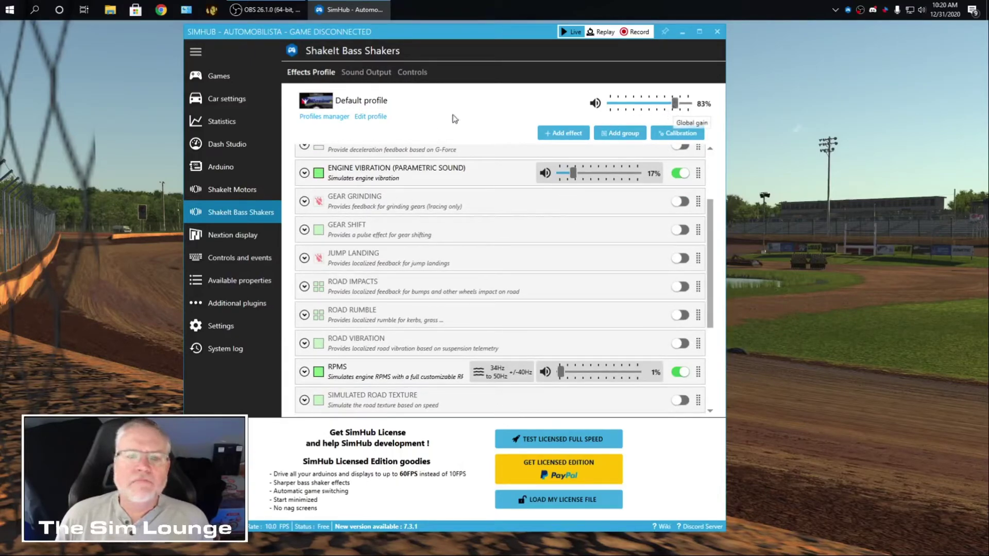
left_click(332, 115)
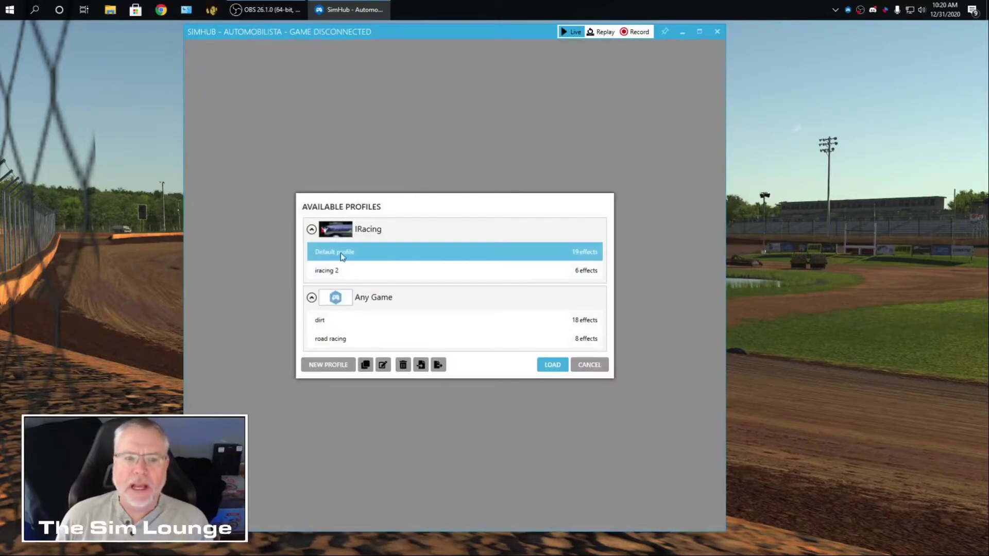
left_click(334, 271)
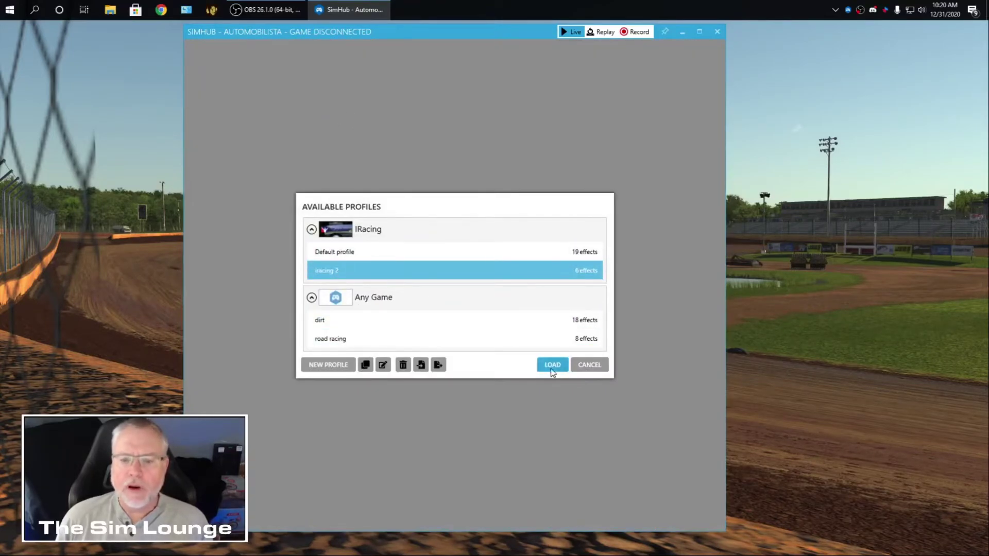
left_click(551, 370)
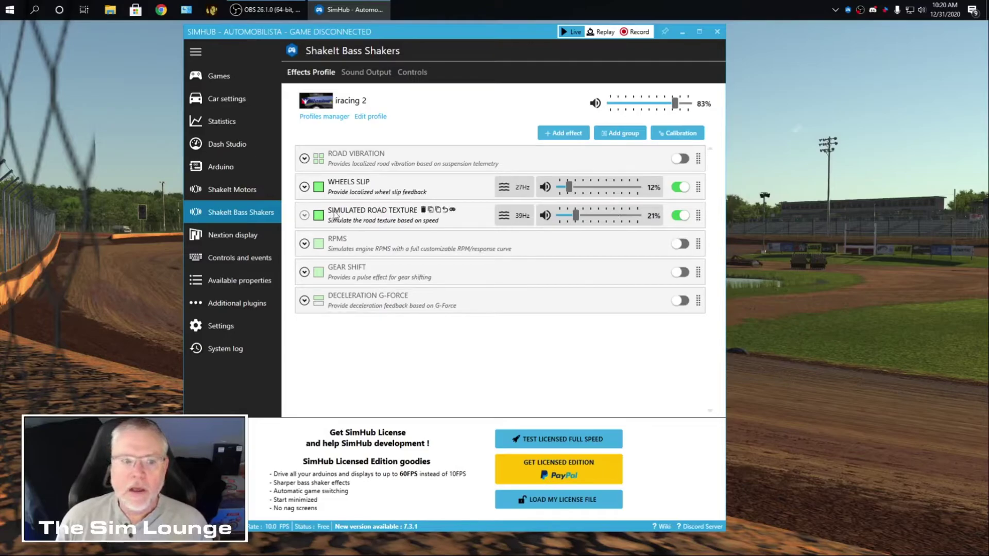
Set the Wheels Slip base frequency to 40 Hz and volume to 24%, then fold it away.
left_click(304, 215)
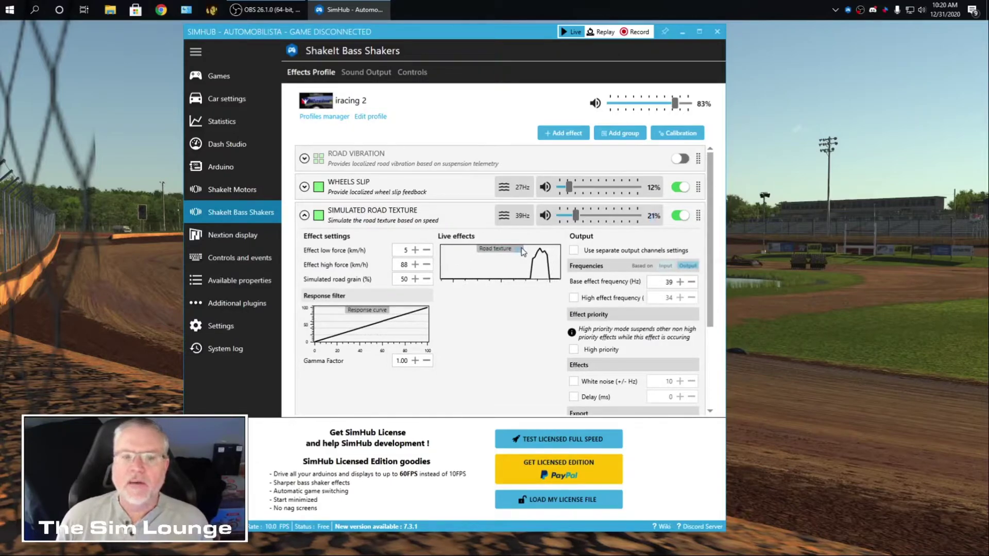
left_click(304, 186)
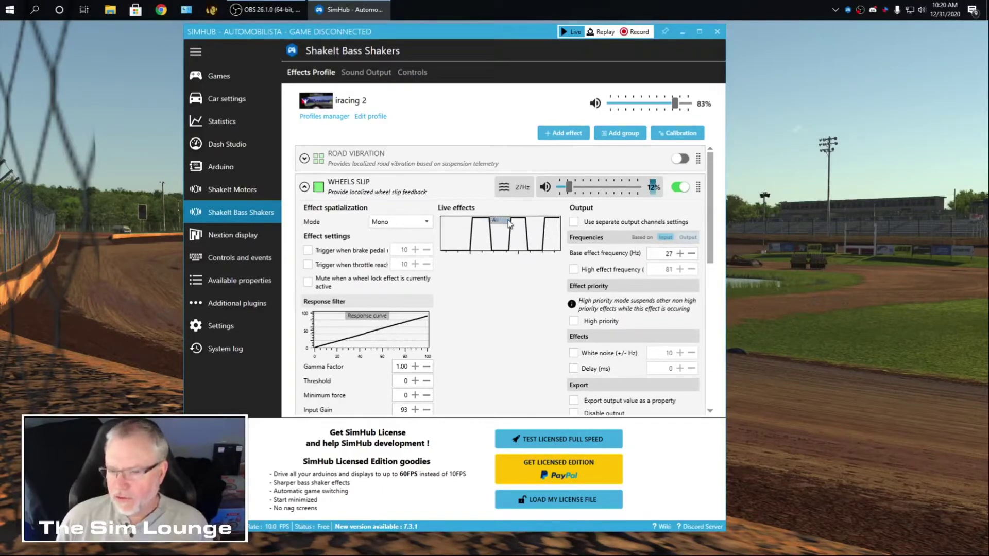
left_click(680, 254)
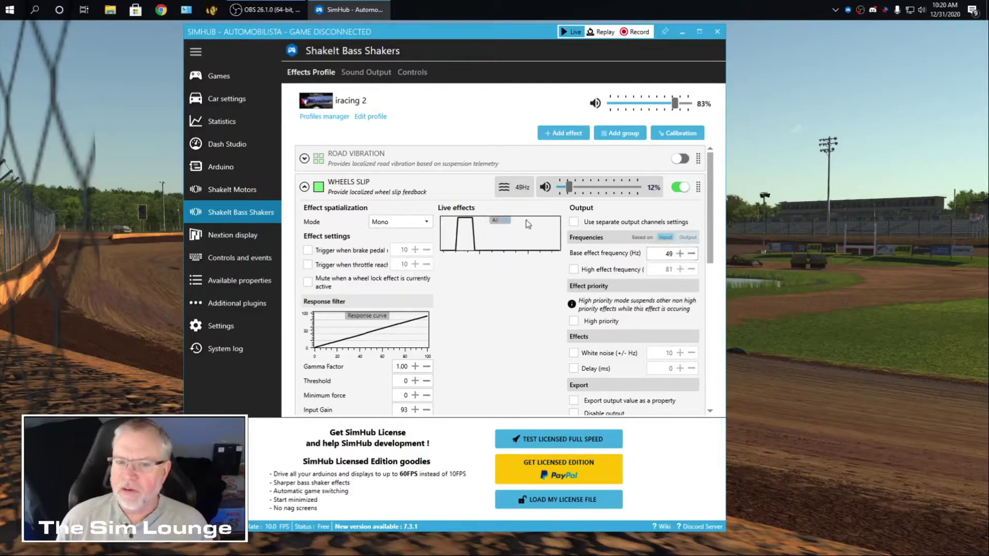
type("67")
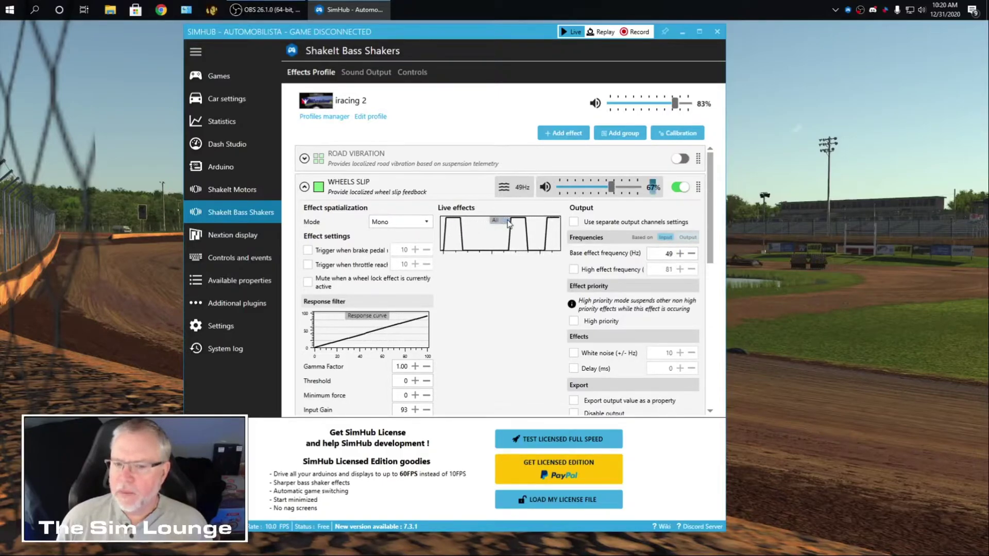
left_click_drag(611, 191, 577, 201)
left_click(691, 253)
left_click(692, 253)
left_click(691, 254)
left_click(691, 254)
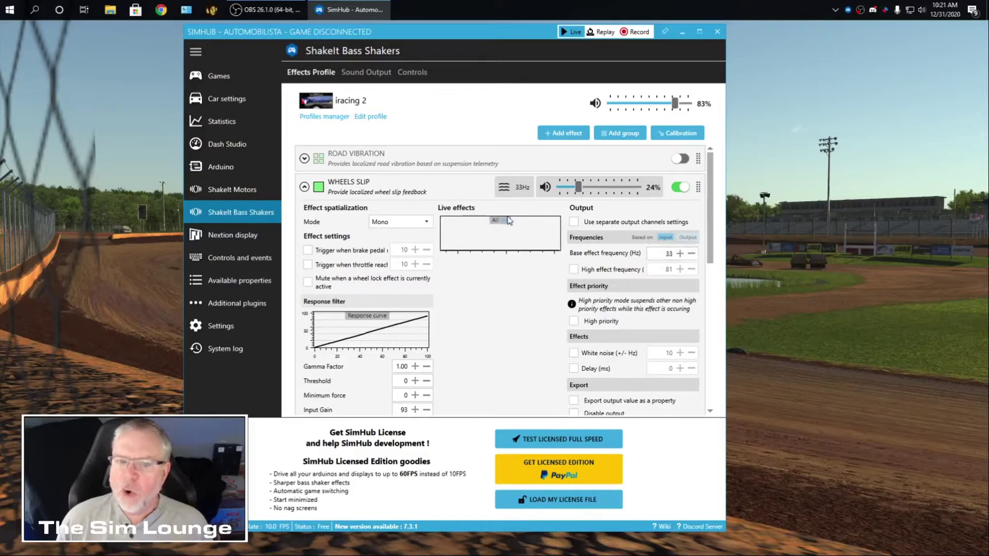
left_click(681, 254)
left_click(680, 254)
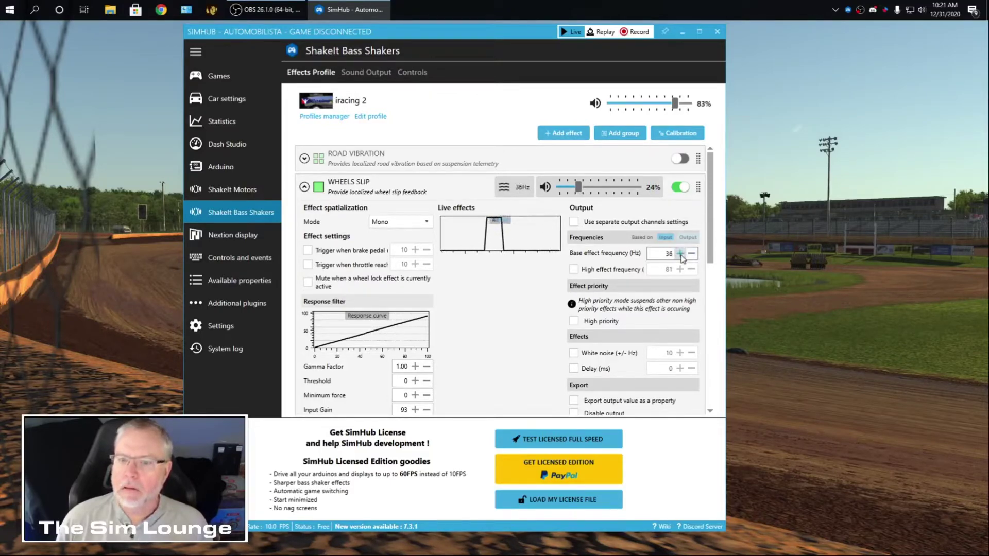
left_click(681, 253)
left_click(680, 254)
left_click(680, 253)
left_click(680, 254)
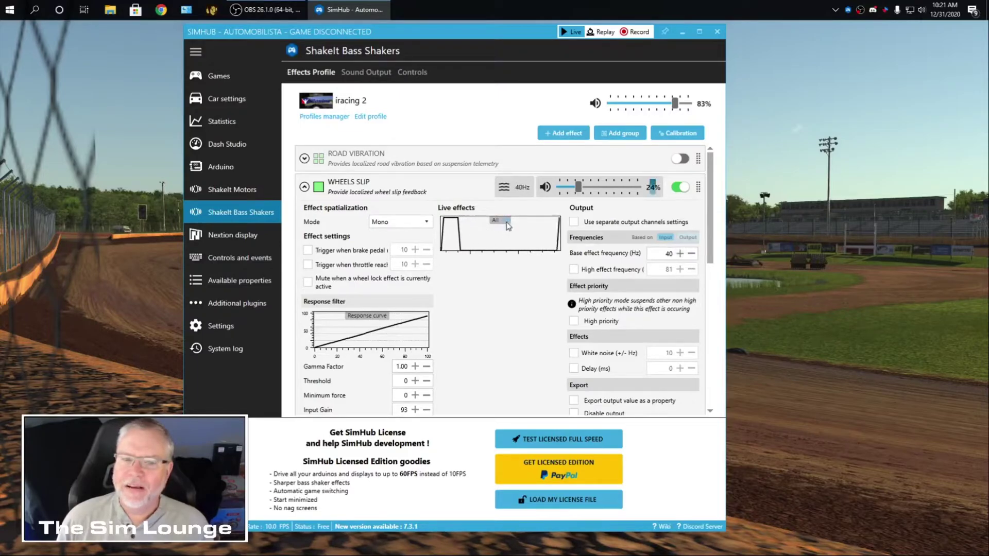
left_click(304, 187)
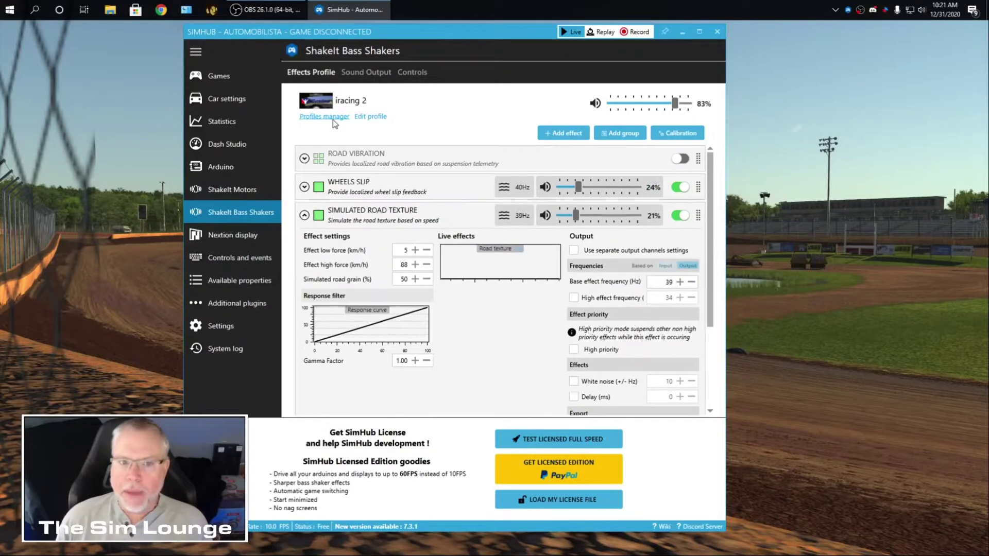
Load the road racing profile and lower its RPMS volume from 20% to 11%.
left_click(324, 117)
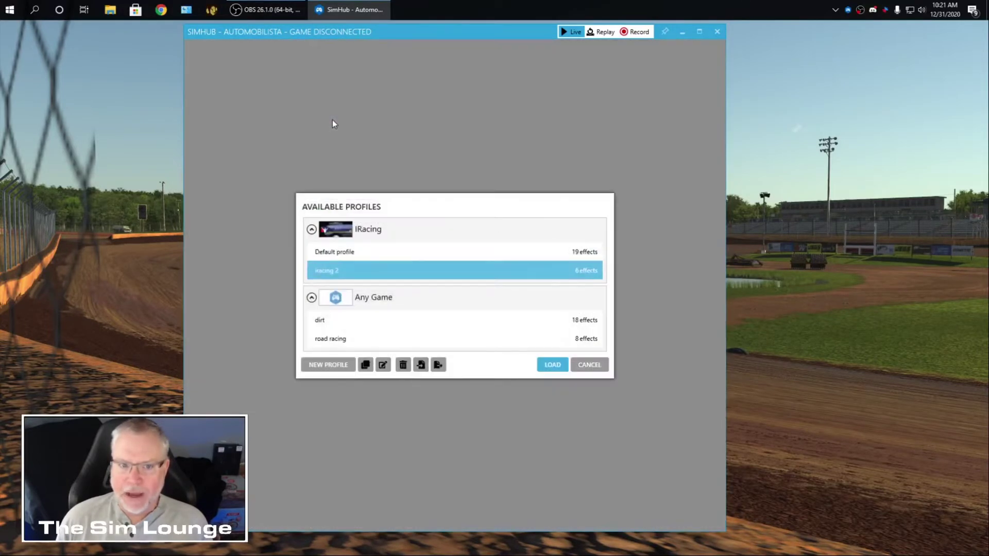
left_click(347, 340)
left_click(545, 365)
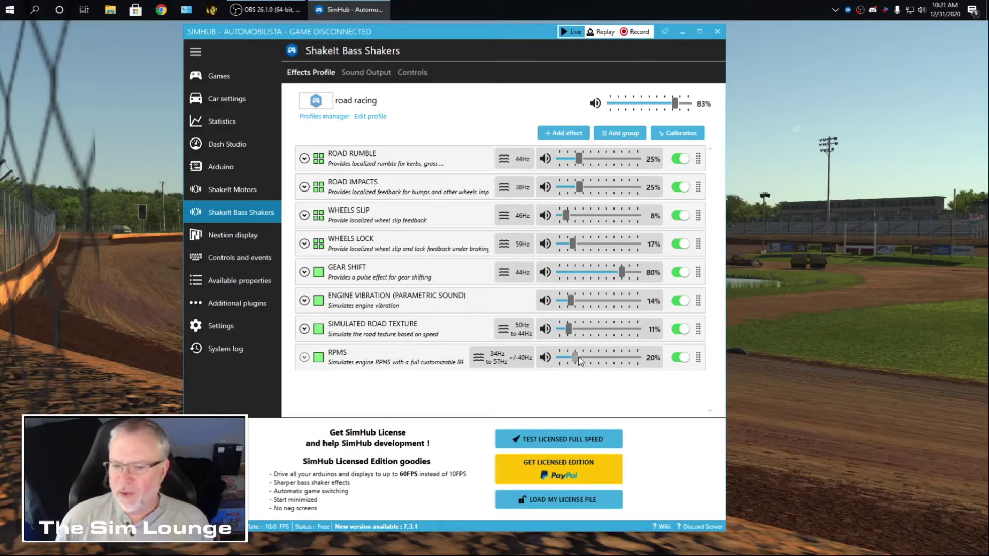
left_click_drag(579, 357, 572, 360)
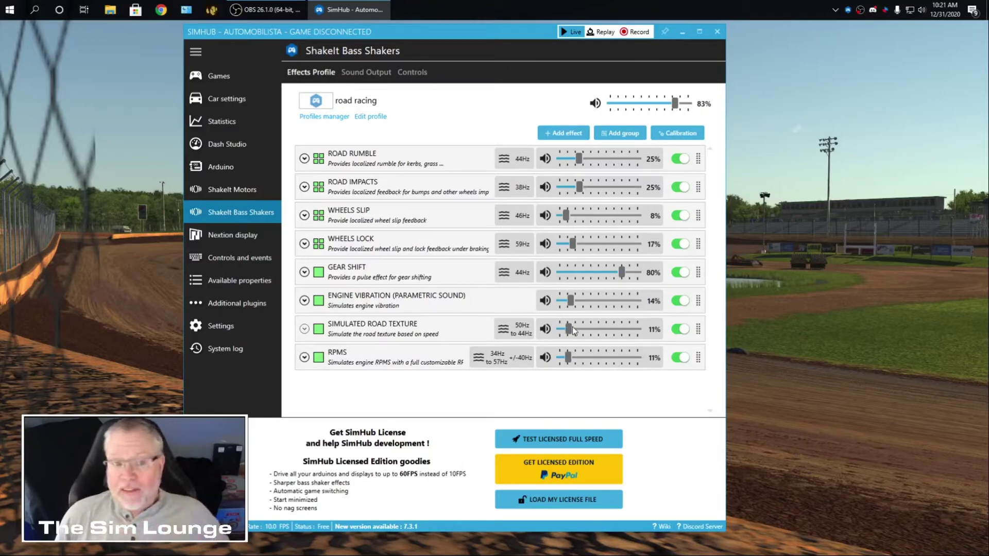
left_click(565, 134)
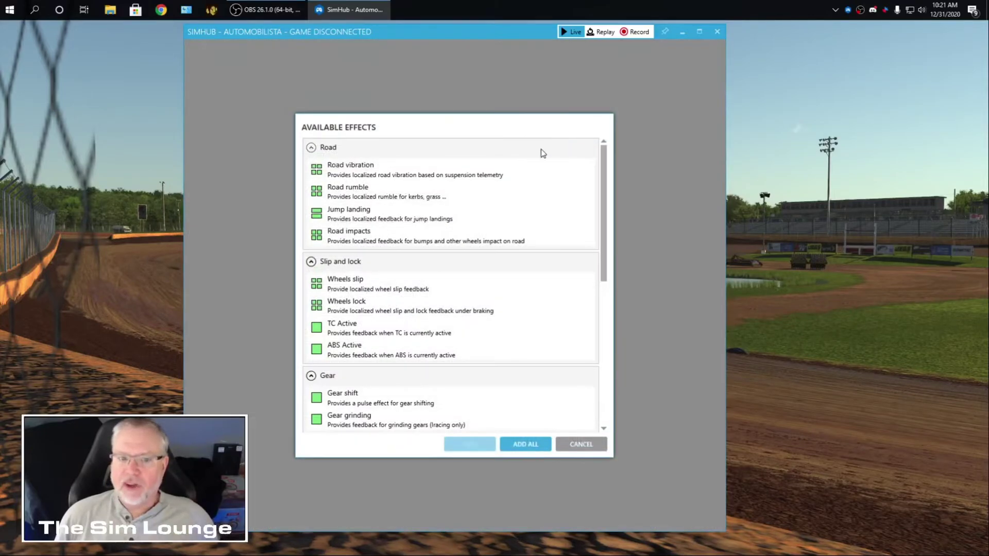
scroll(385, 168, "down", 2)
scroll(385, 169, "down", 4)
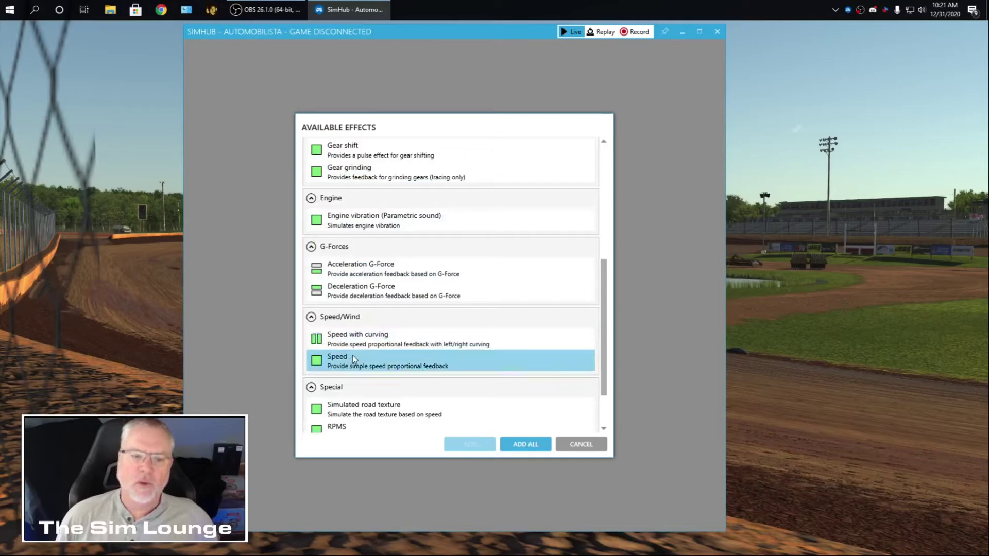
scroll(352, 354, "down", 1)
scroll(352, 393, "down", 1)
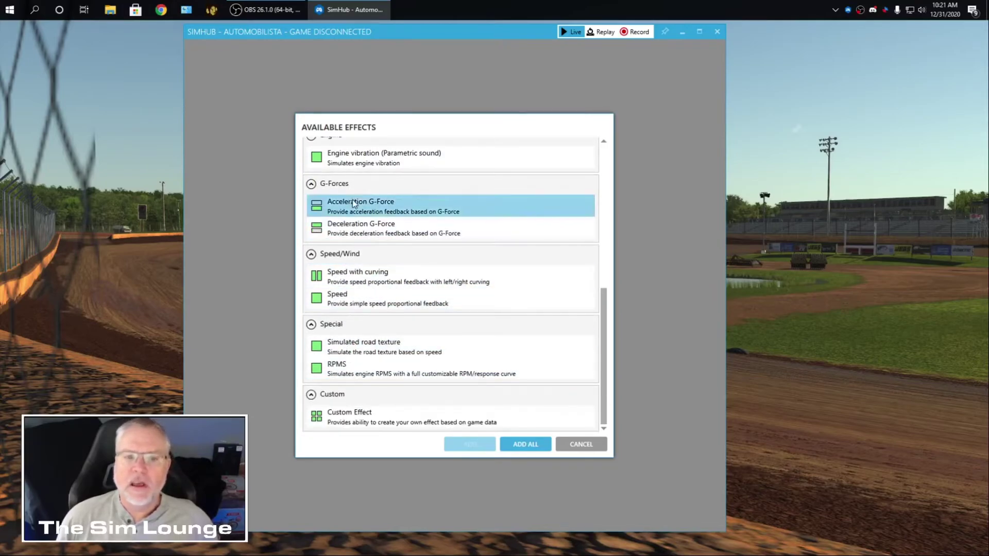
scroll(372, 221, "up", 3)
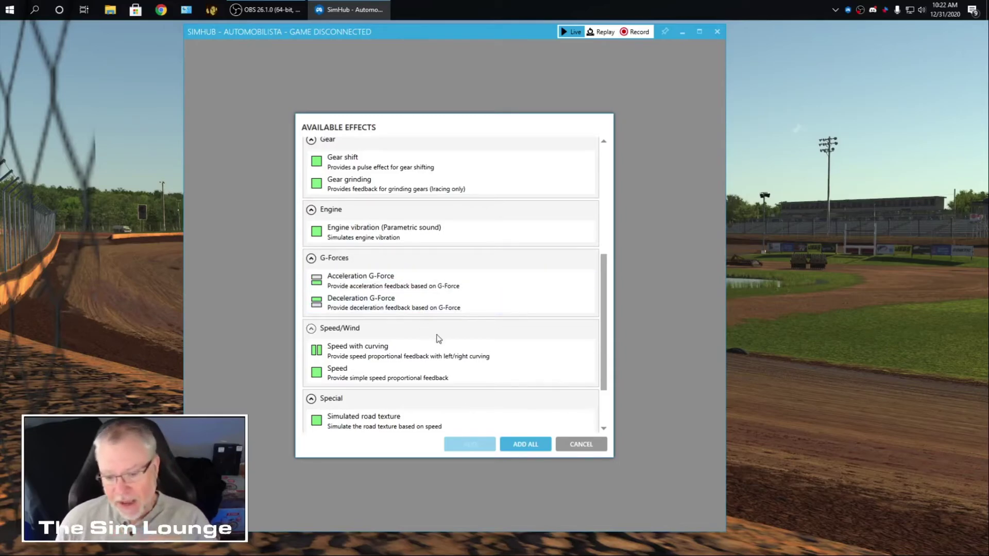
Cancel the Available Effects list without adding any and browse the supported Games page.
left_click(592, 446)
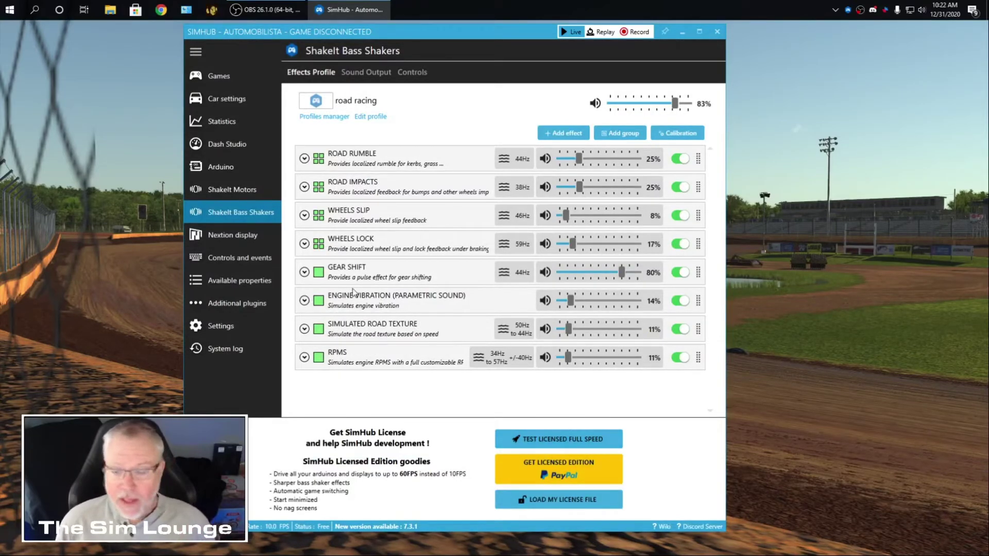
mouse_move(385, 175)
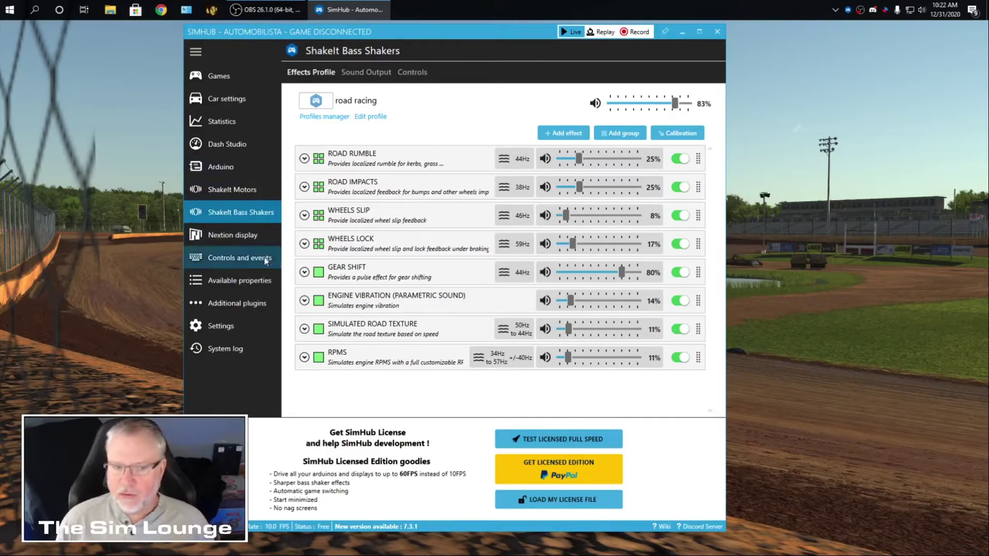
left_click(215, 76)
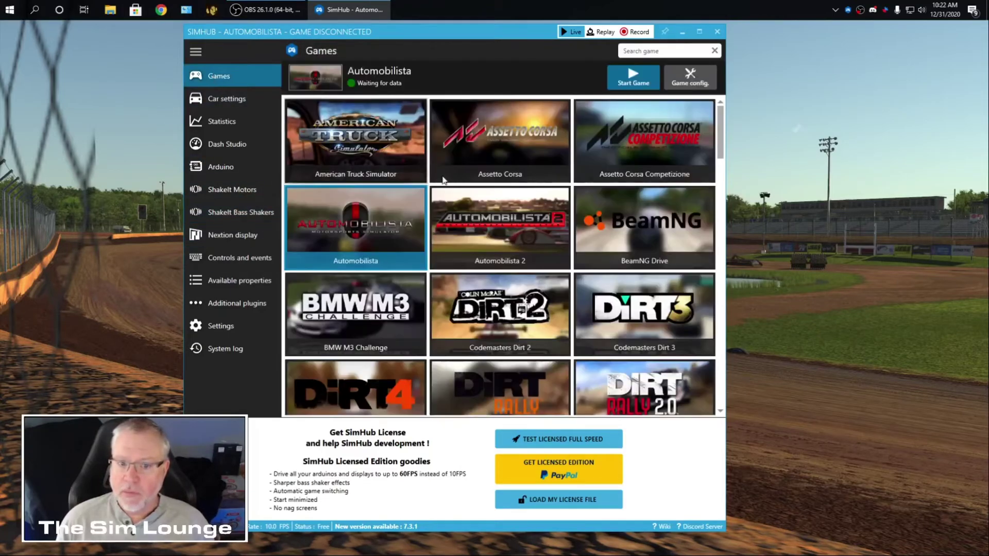
scroll(530, 237, "down", 1)
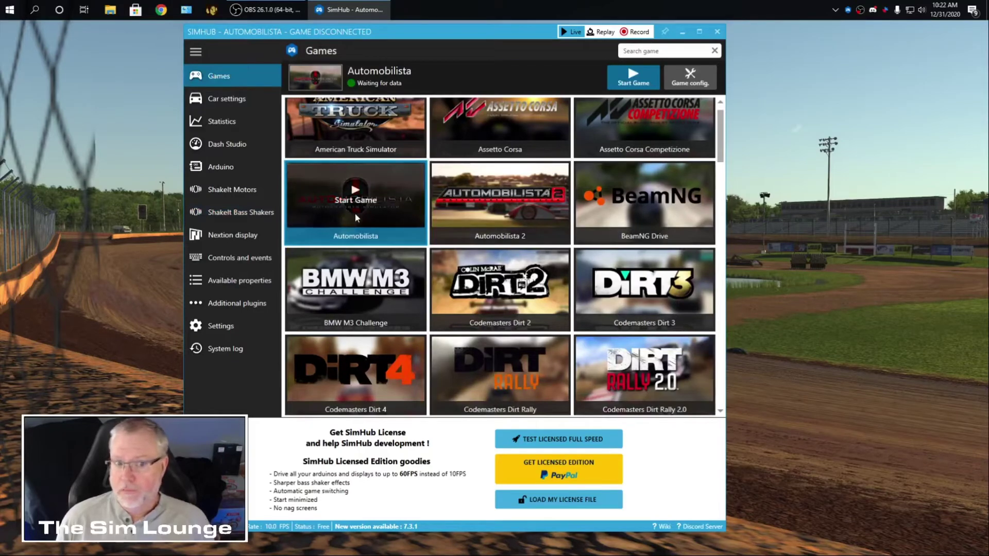
scroll(437, 206, "up", 1)
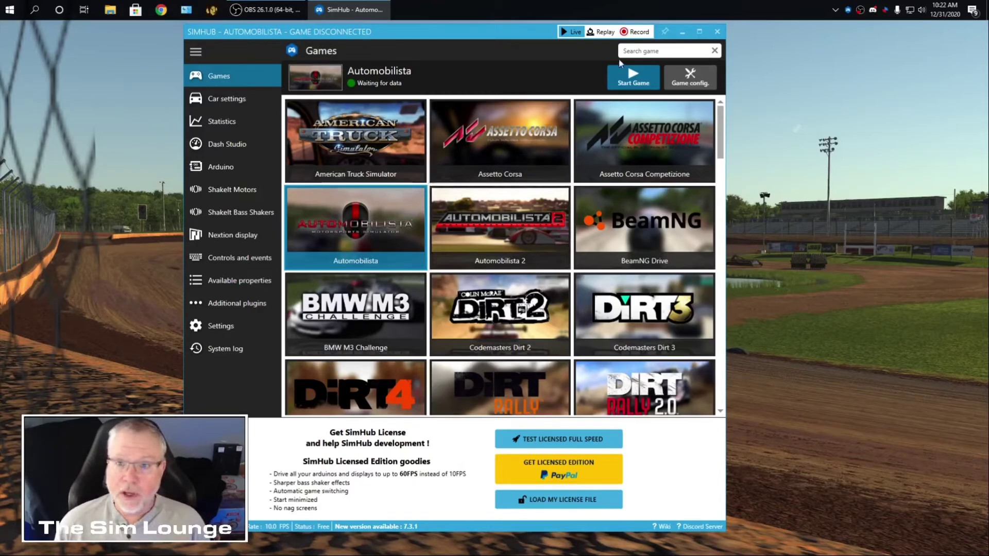
Minimize SimHub, confirm in the Sound dialog that the HyperX headset stays default, and close with OK.
left_click(682, 34)
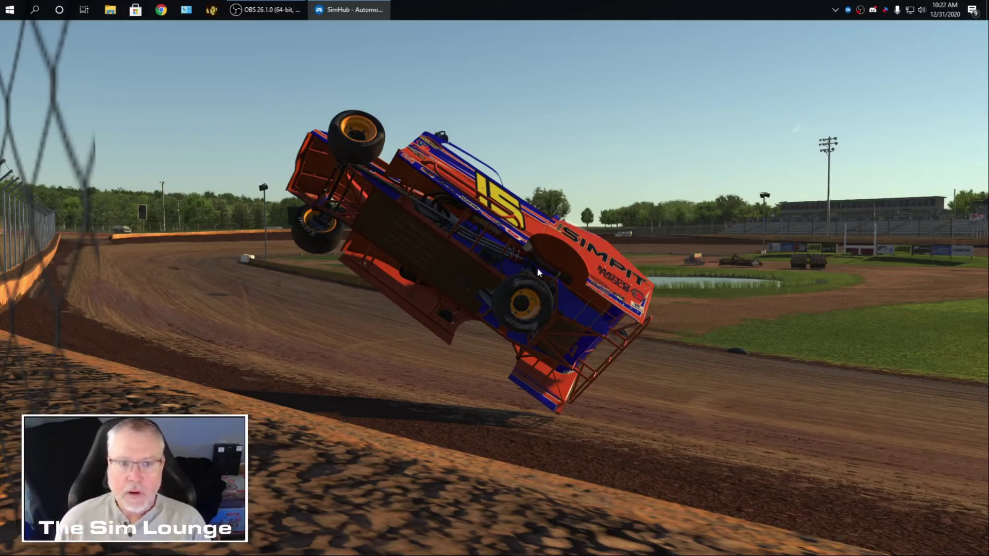
left_click(188, 10)
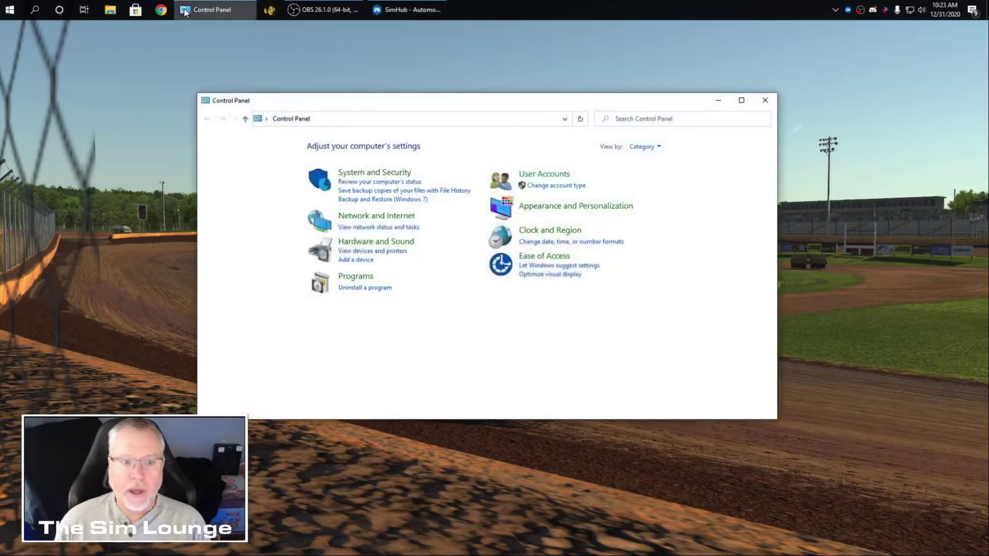
left_click(376, 244)
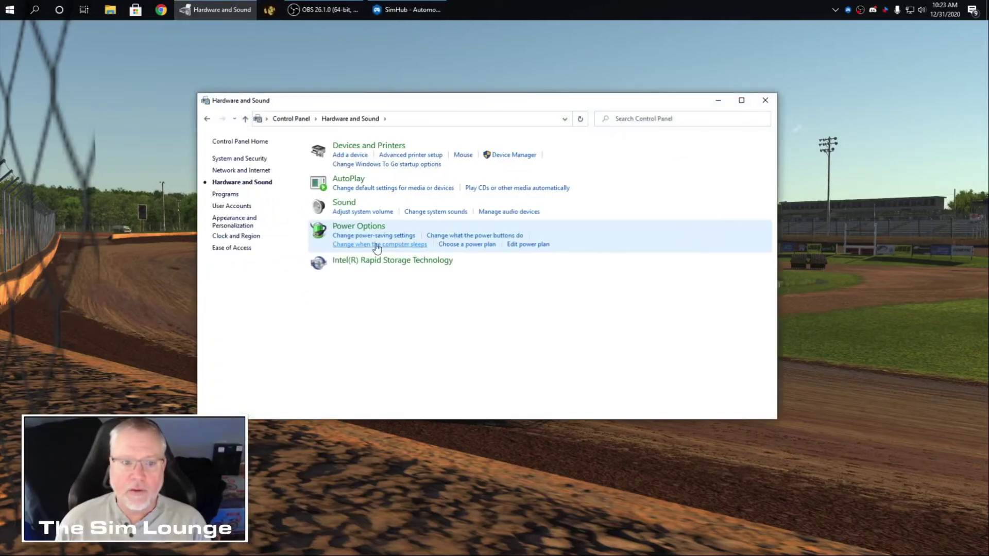
left_click(344, 203)
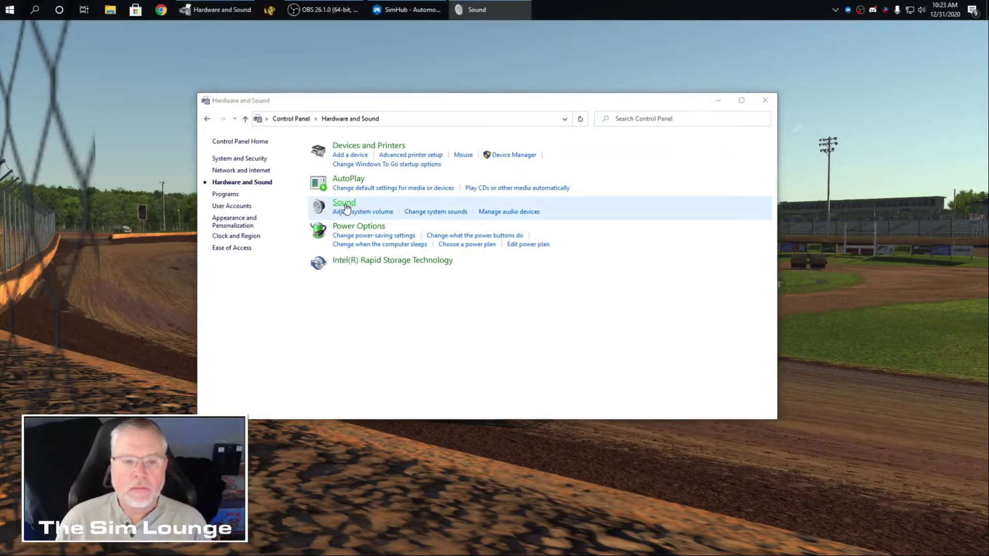
left_click_drag(507, 55, 511, 95)
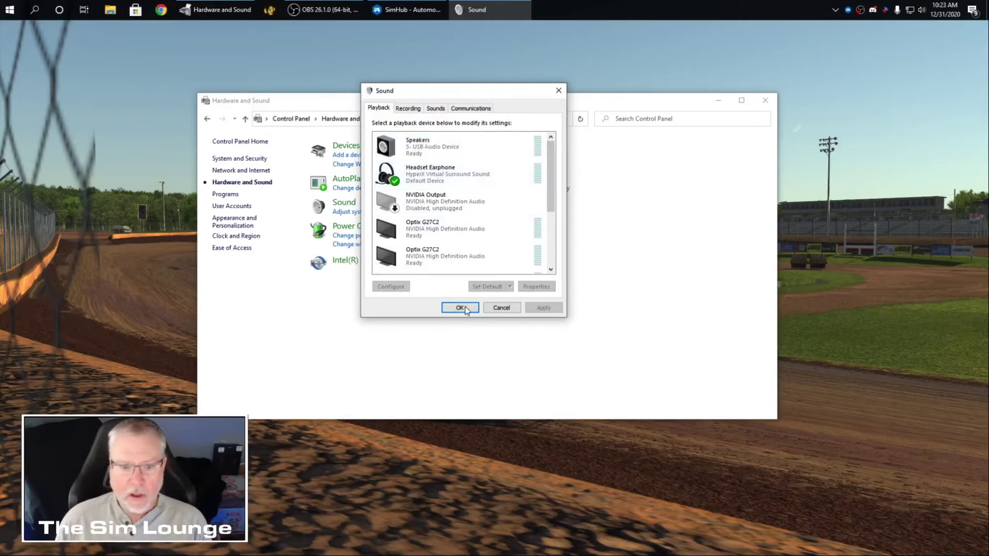
left_click(461, 309)
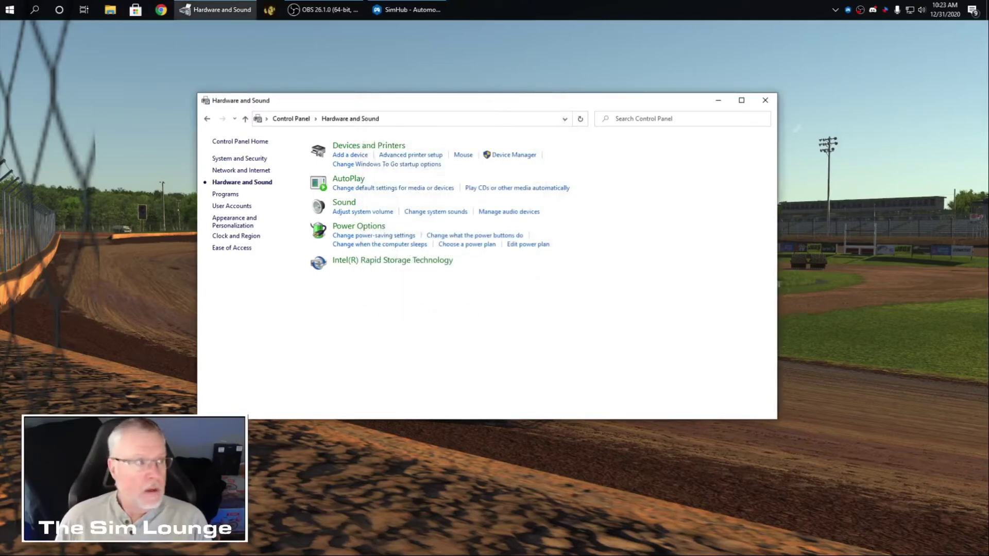
Back in SimHub, verify the USB speakers on ShakeIt Sound Output, then return to the road racing effects.
left_click(410, 9)
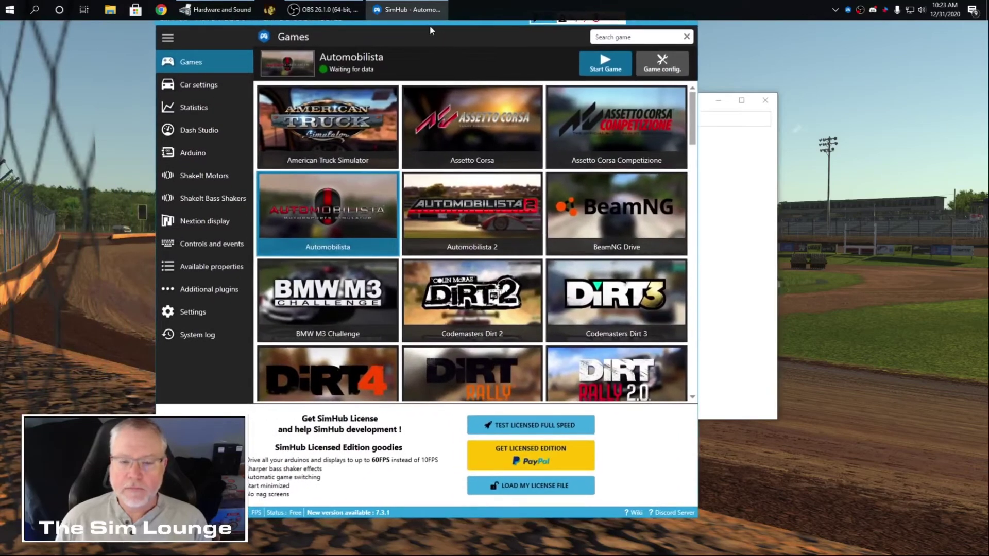
left_click(200, 199)
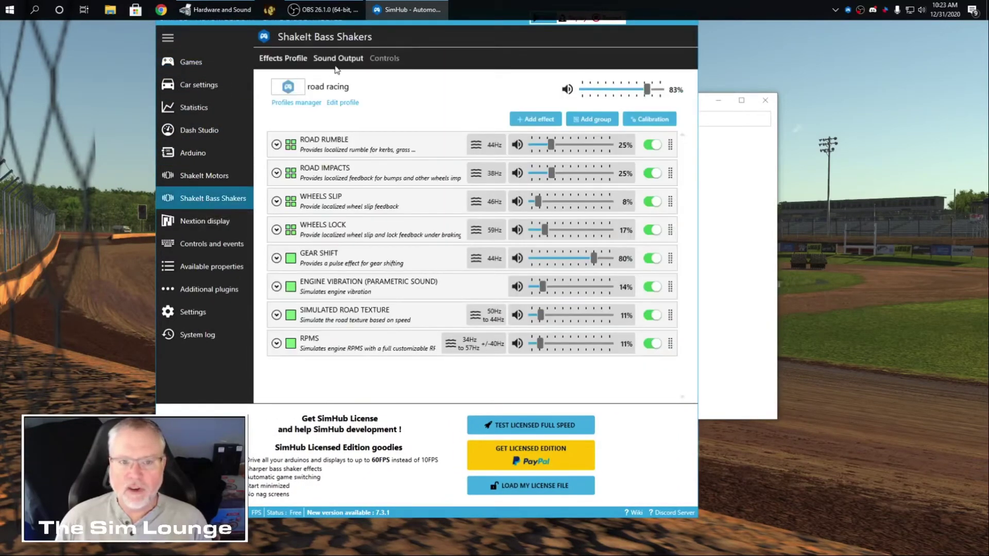
left_click(338, 59)
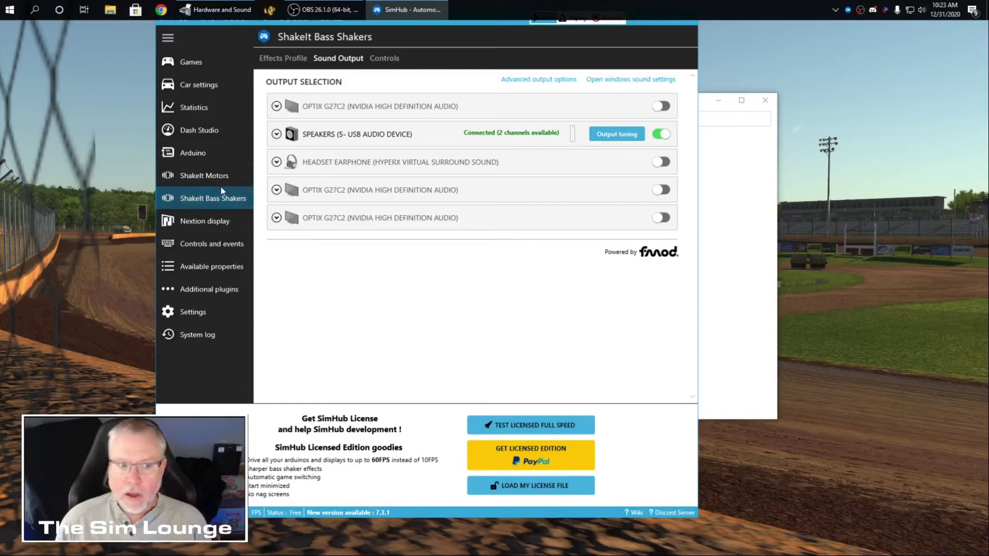
left_click(281, 61)
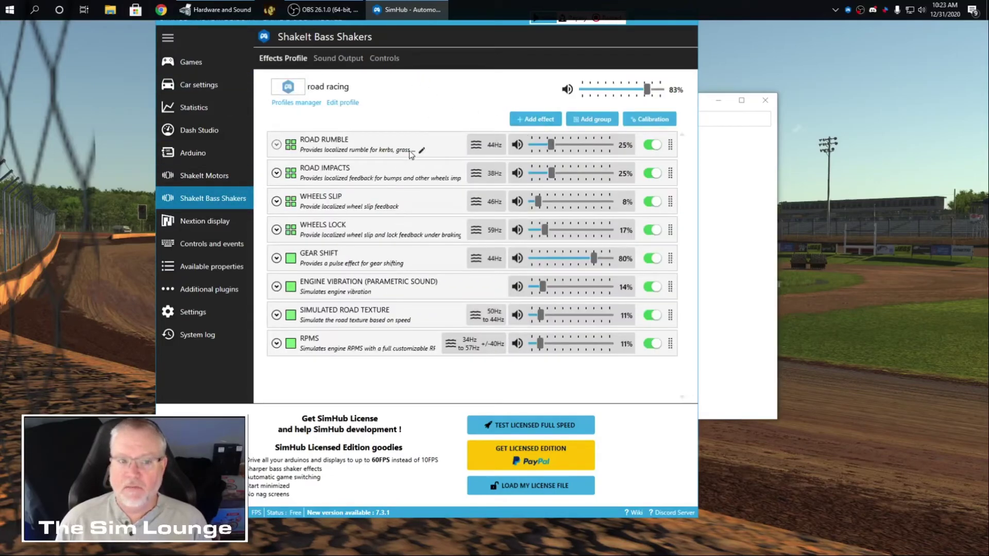
Locate the GEAR SHIFT row's expand chevron in the road racing Effects Profile list.
mouse_move(375, 172)
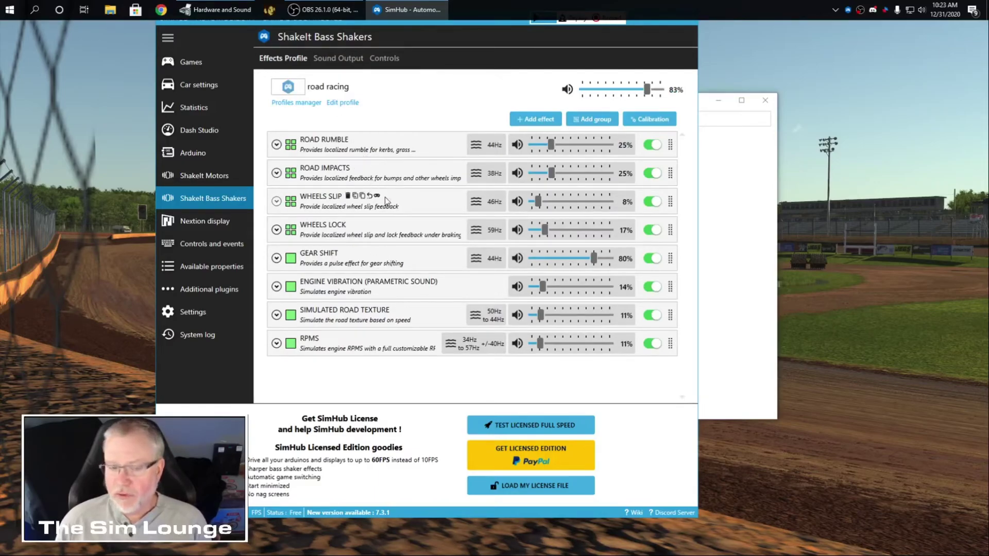
mouse_move(381, 280)
mouse_move(389, 258)
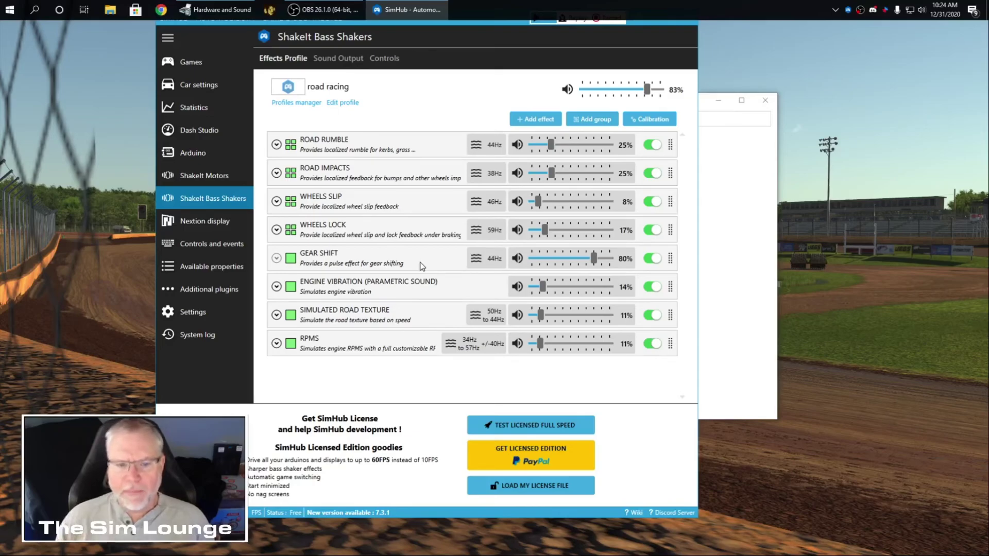
Expand the GEAR SHIFT settings, scroll through them, then collapse the row.
left_click(276, 258)
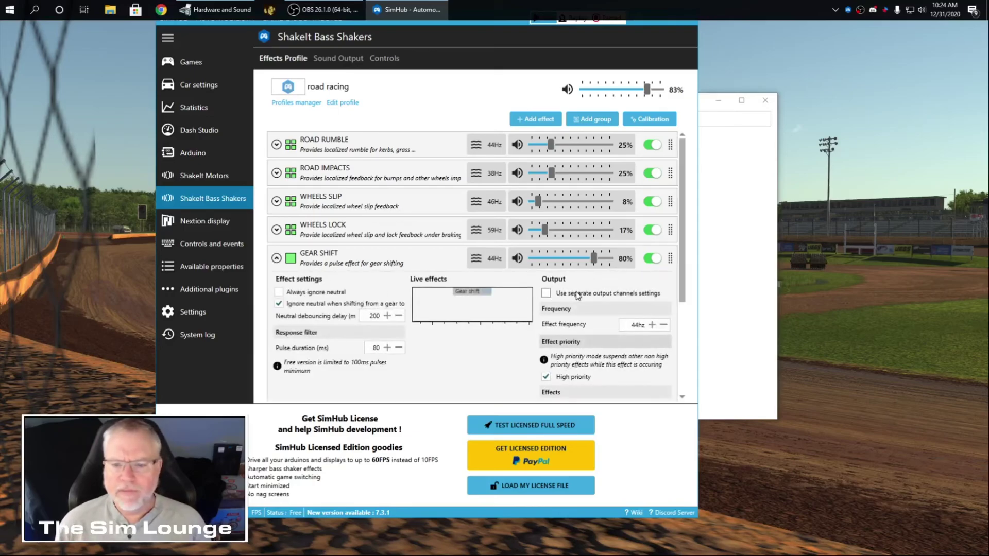
scroll(576, 296, "down", 3)
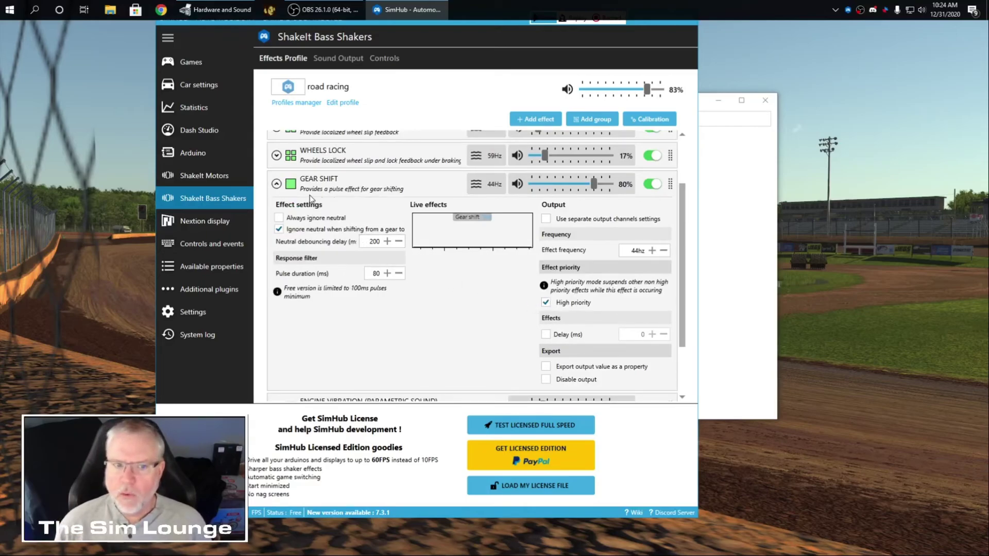
left_click(276, 184)
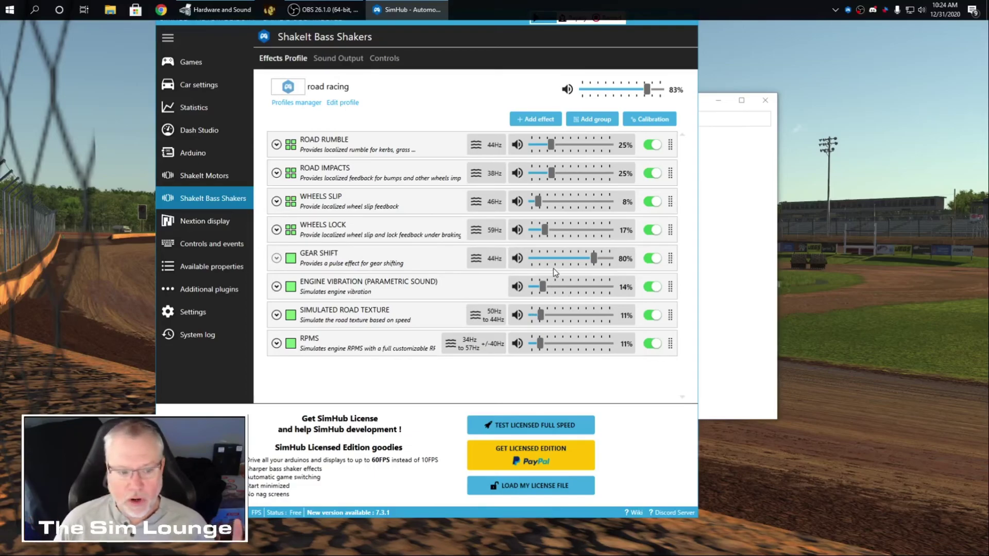
left_click_drag(482, 25, 483, 44)
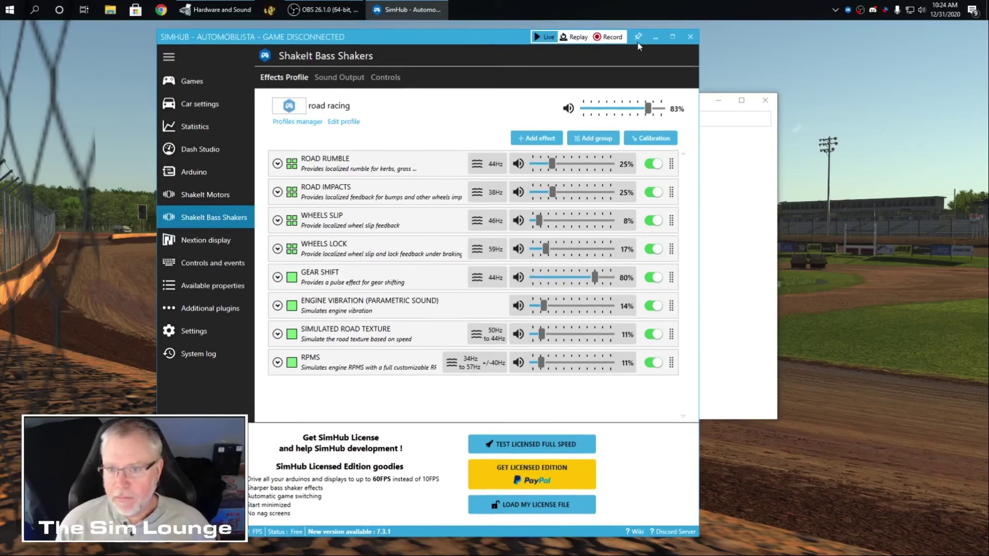